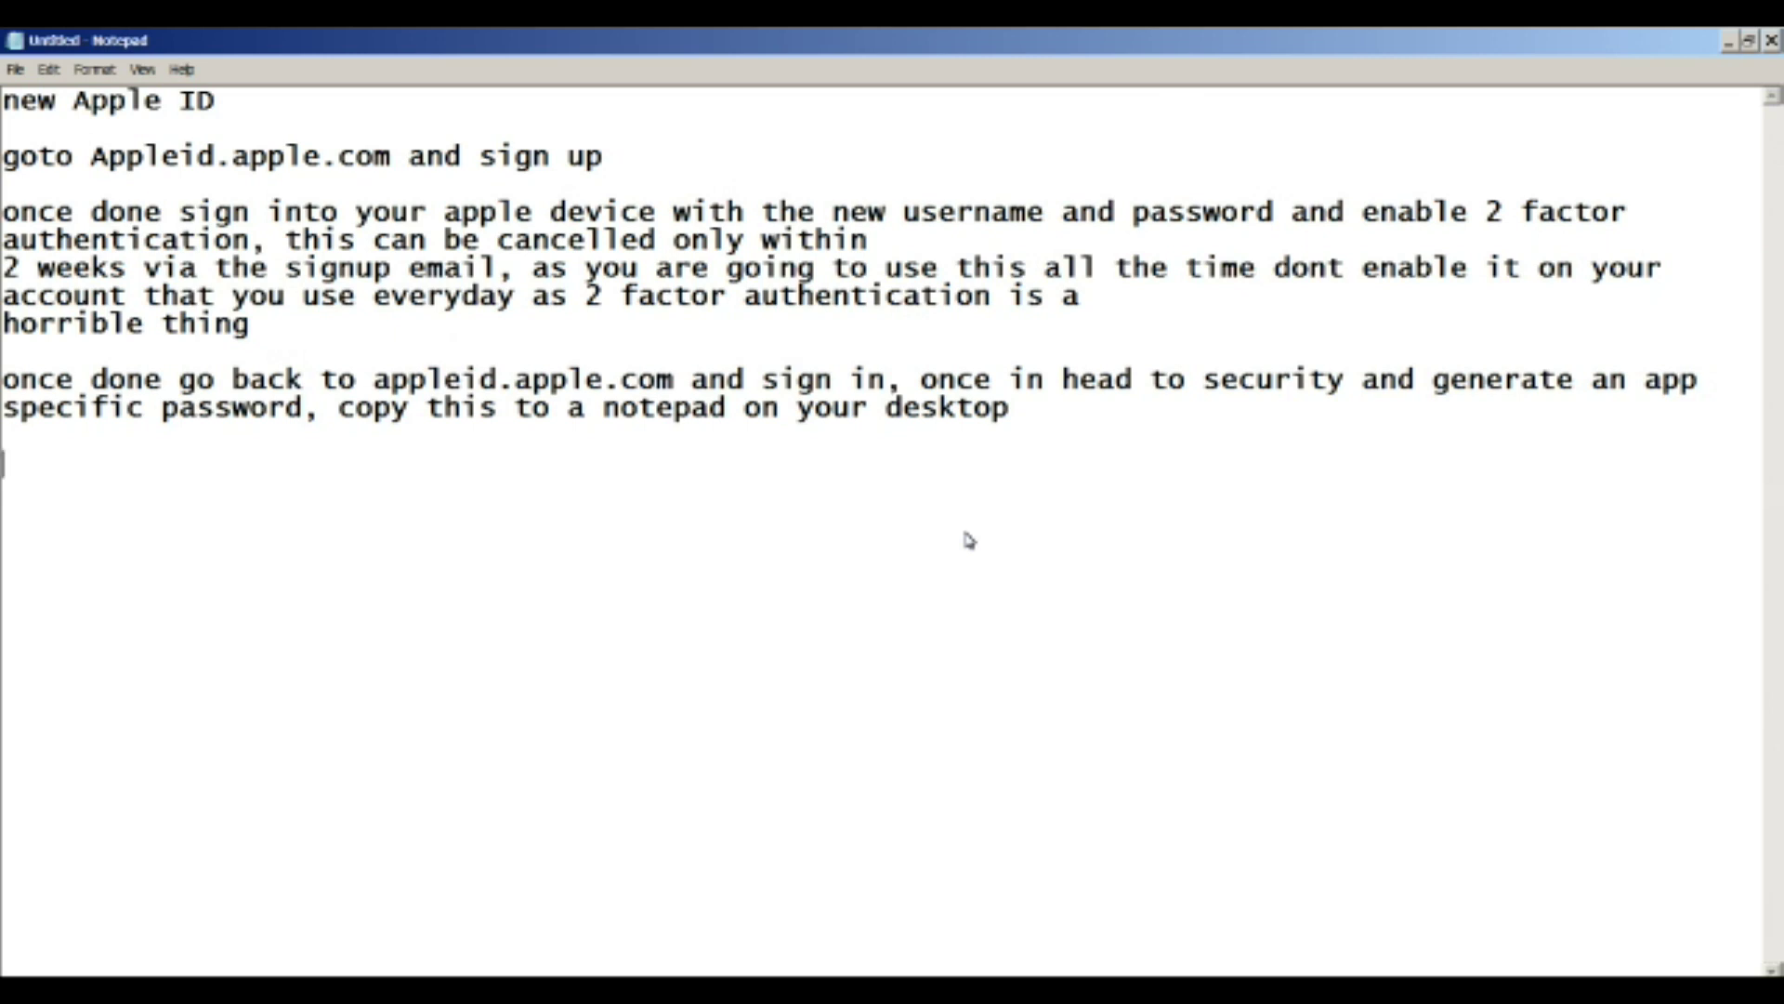
- Leave the Apple ID notes in Notepad and bring up the DJI GO4 install guide in Firefox
key("alt+Tab")
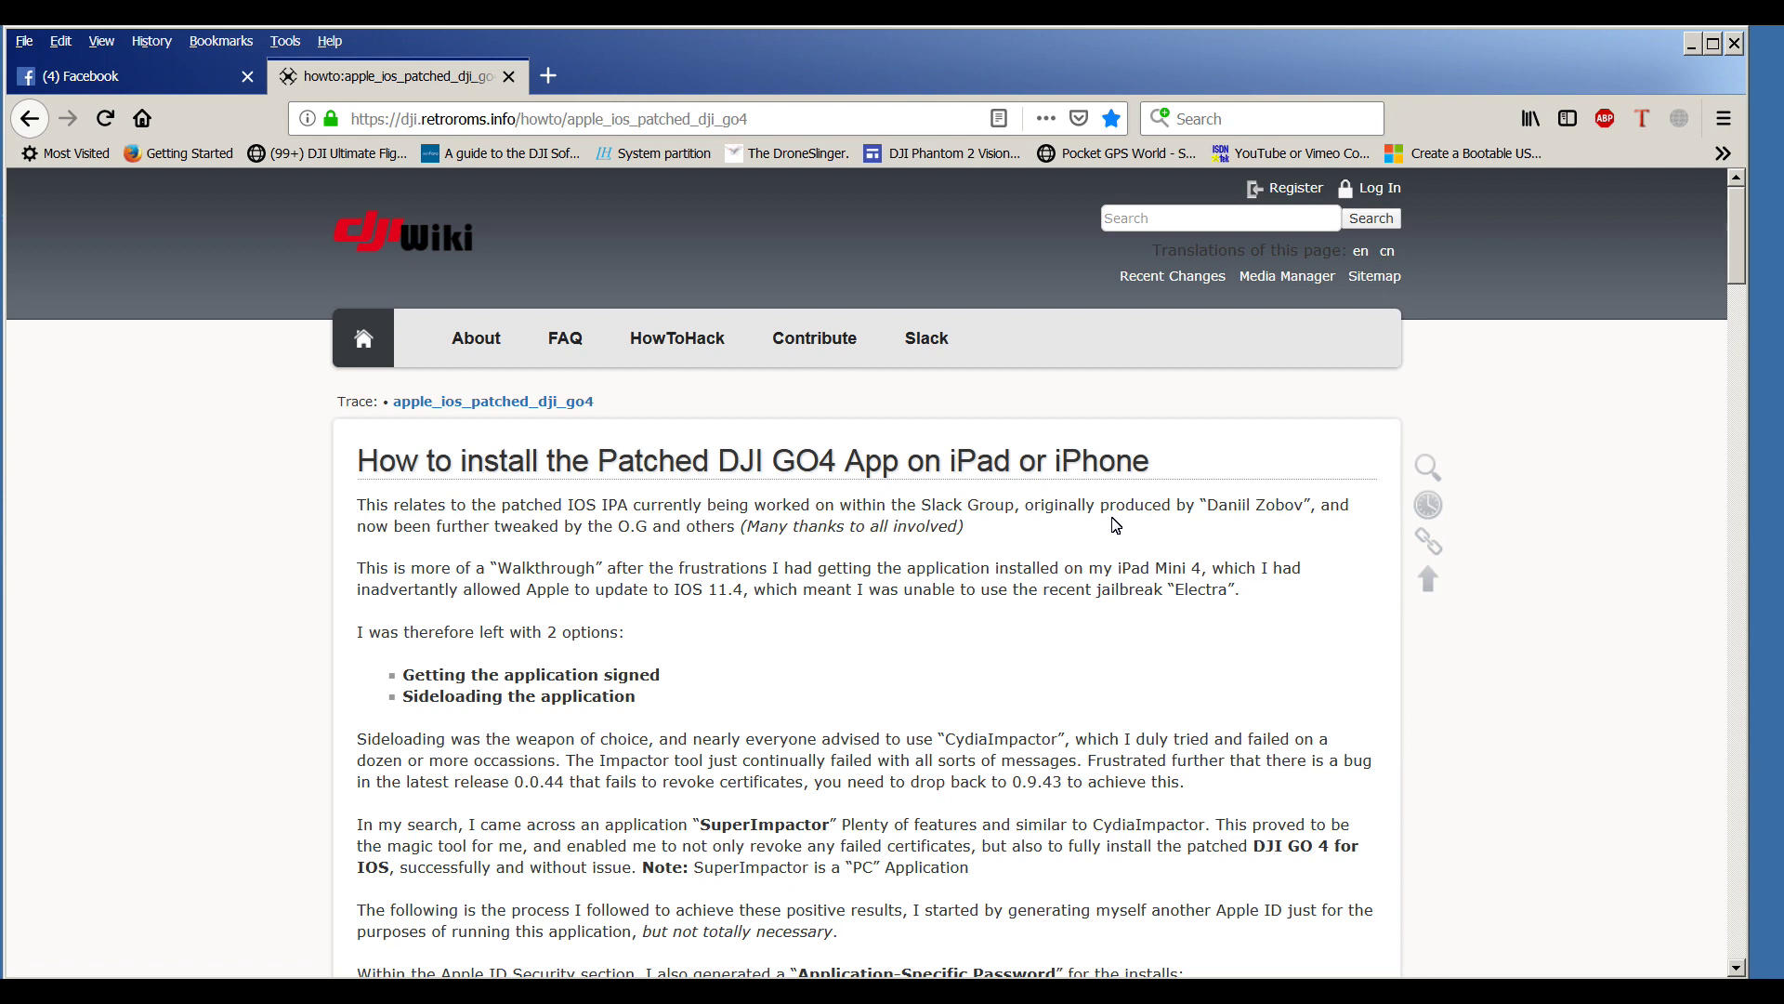
- Scroll the DJI wiki guide to its application links and open the Go4_Frida listing for the patched GO 4 IPA
left_click(772, 130)
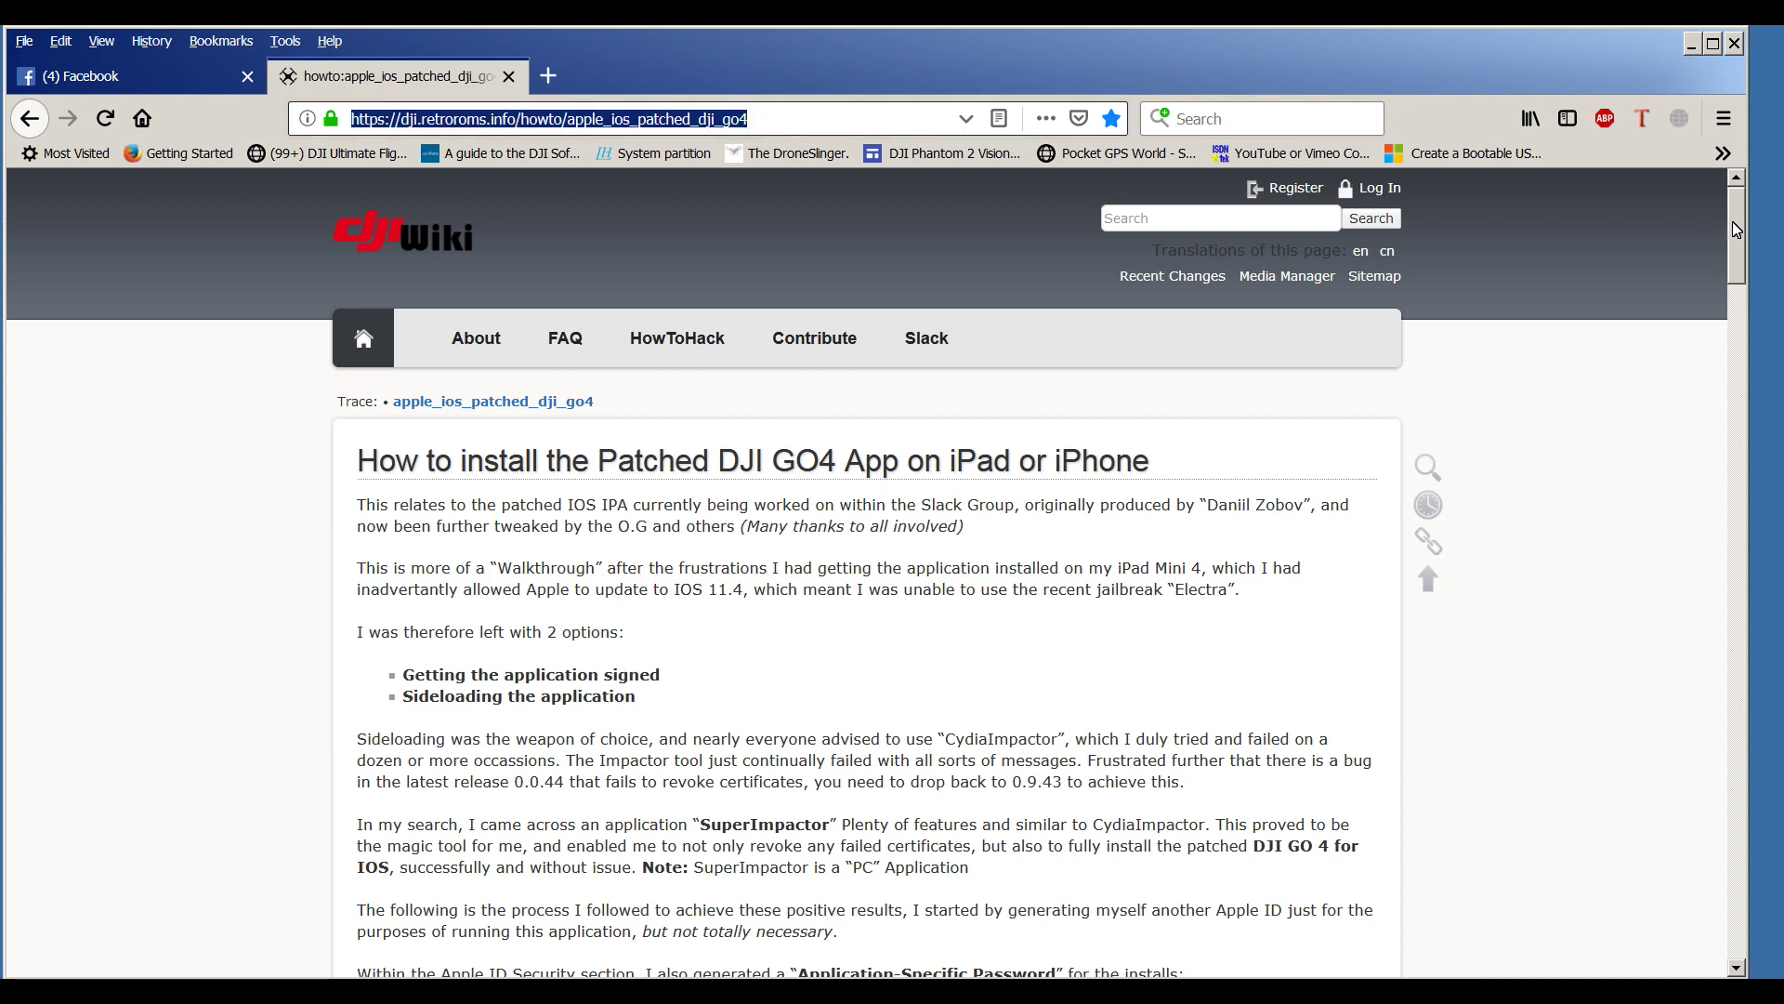
left_click_drag(1736, 229, 1732, 894)
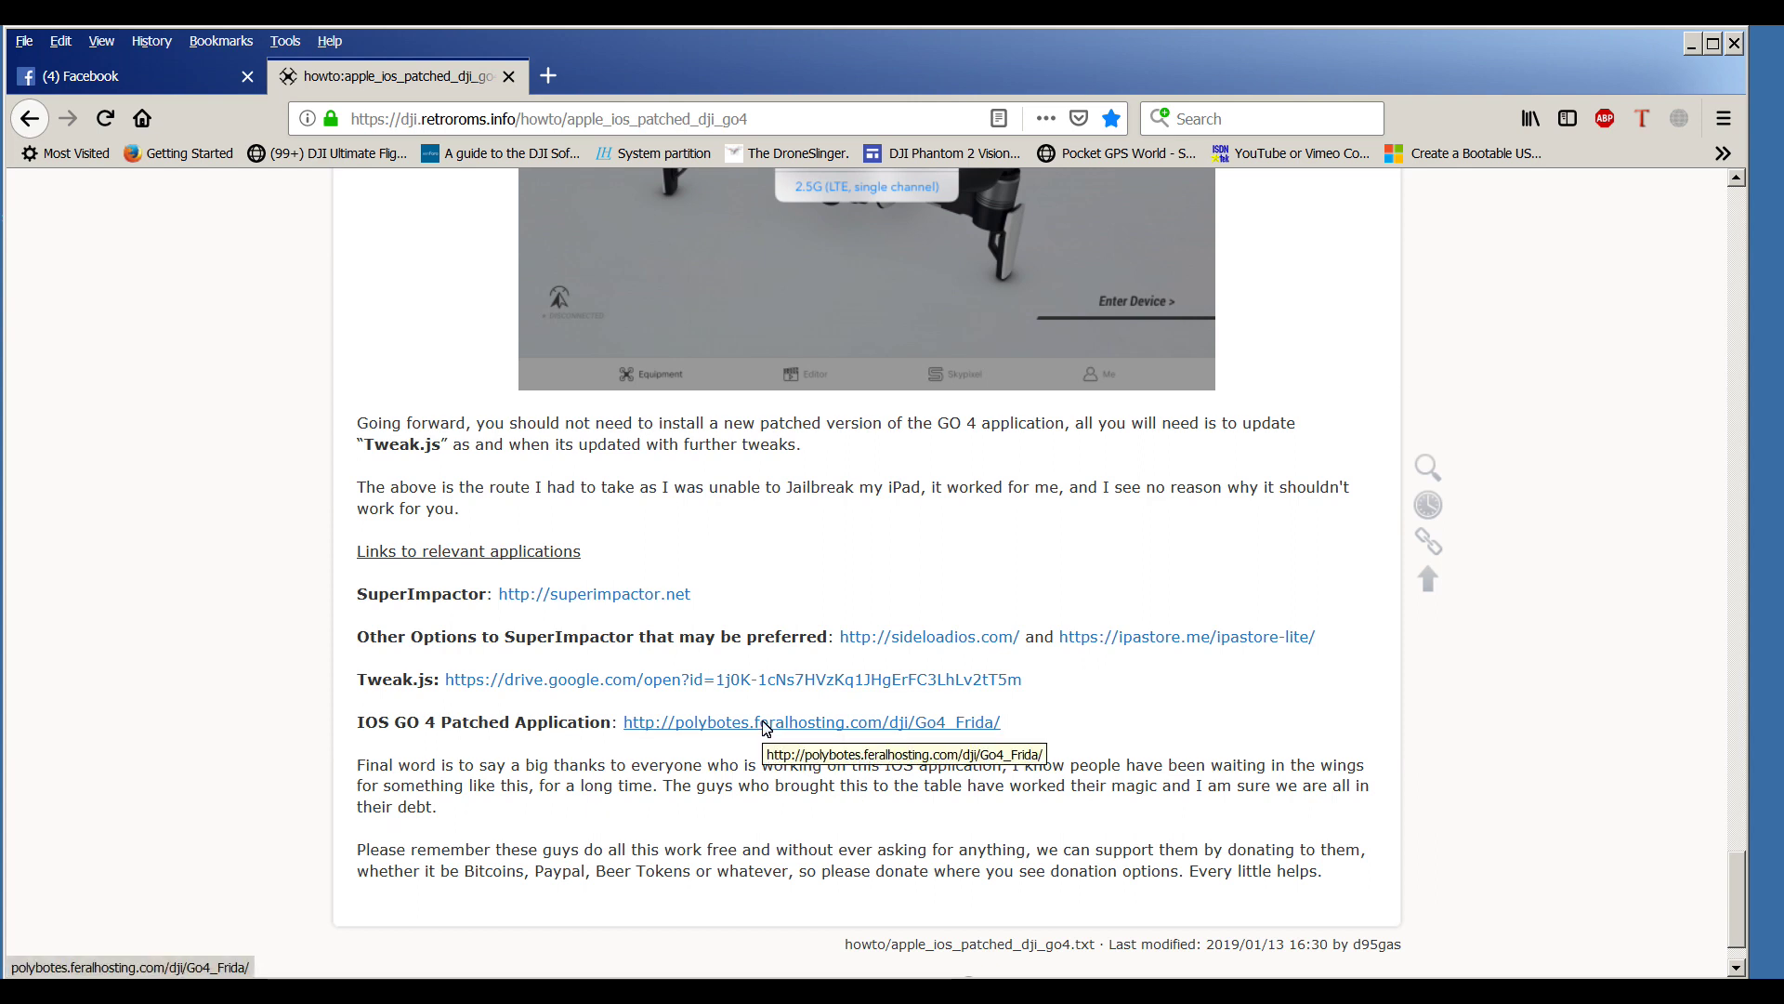
left_click(768, 725)
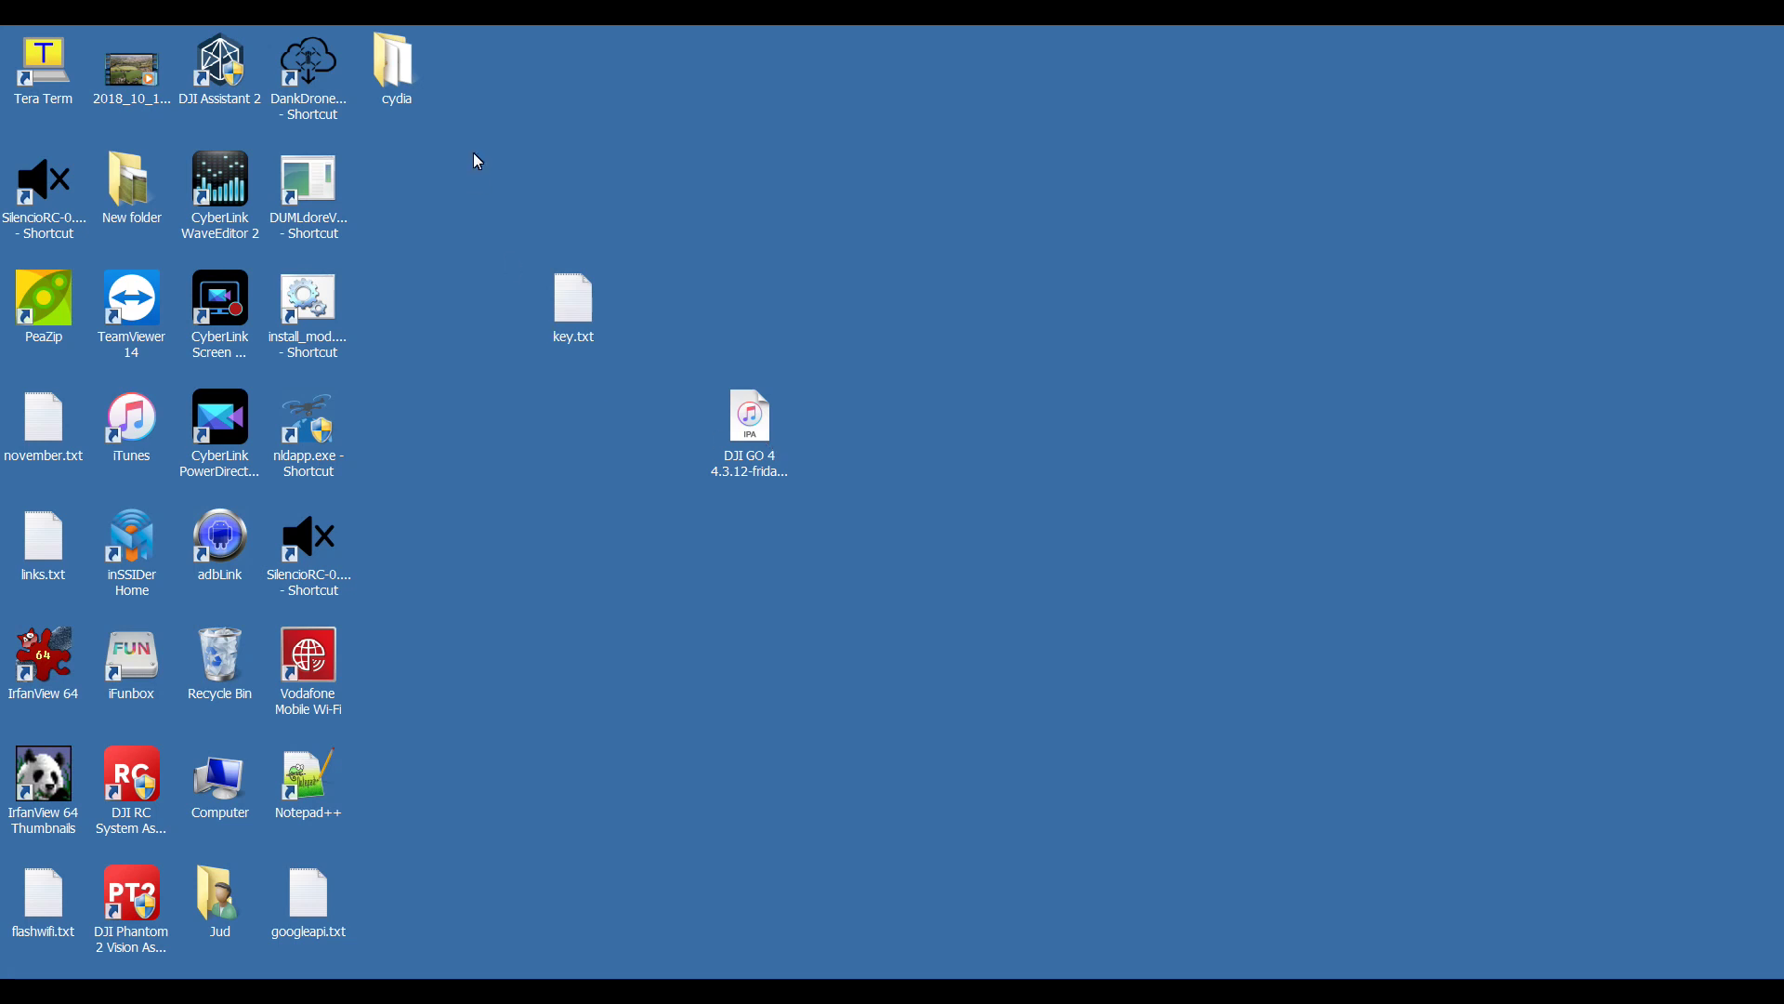
- Check the app-specific password saved in key.txt, then close the note
left_click(400, 93)
double_click(573, 299)
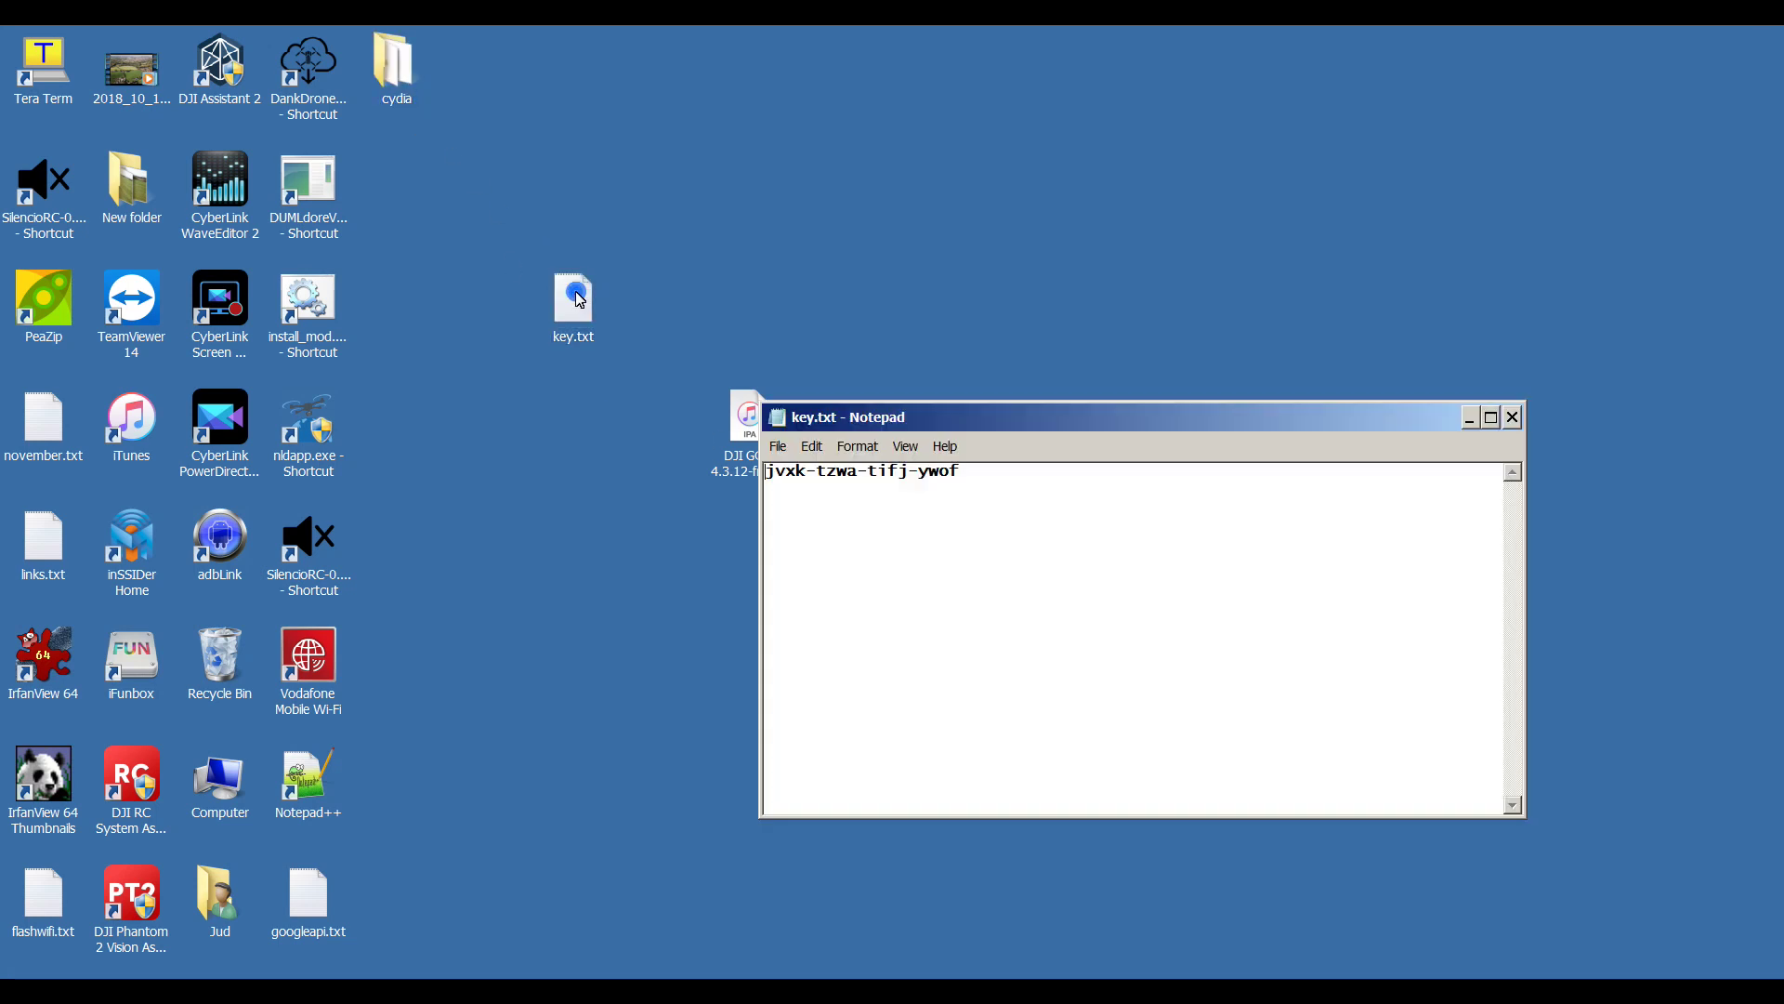
left_click(1514, 417)
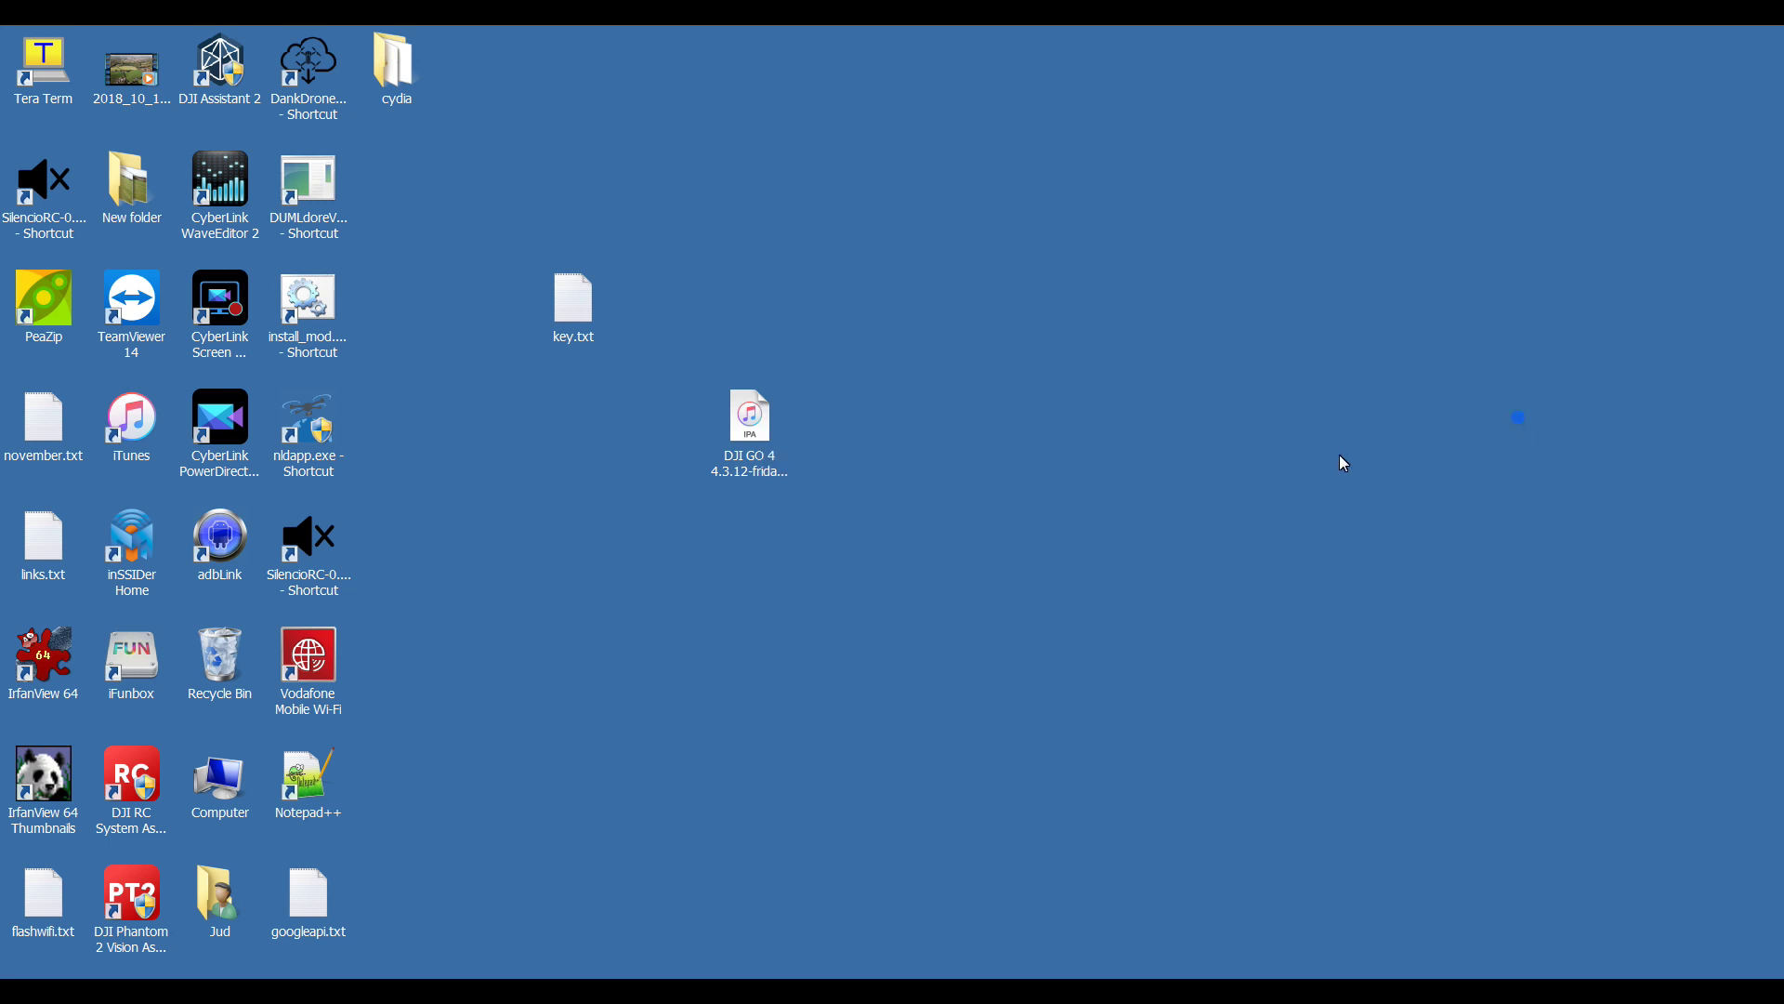
- Launch Impactor.exe from the cydia folder and close the folder window
left_click(739, 462)
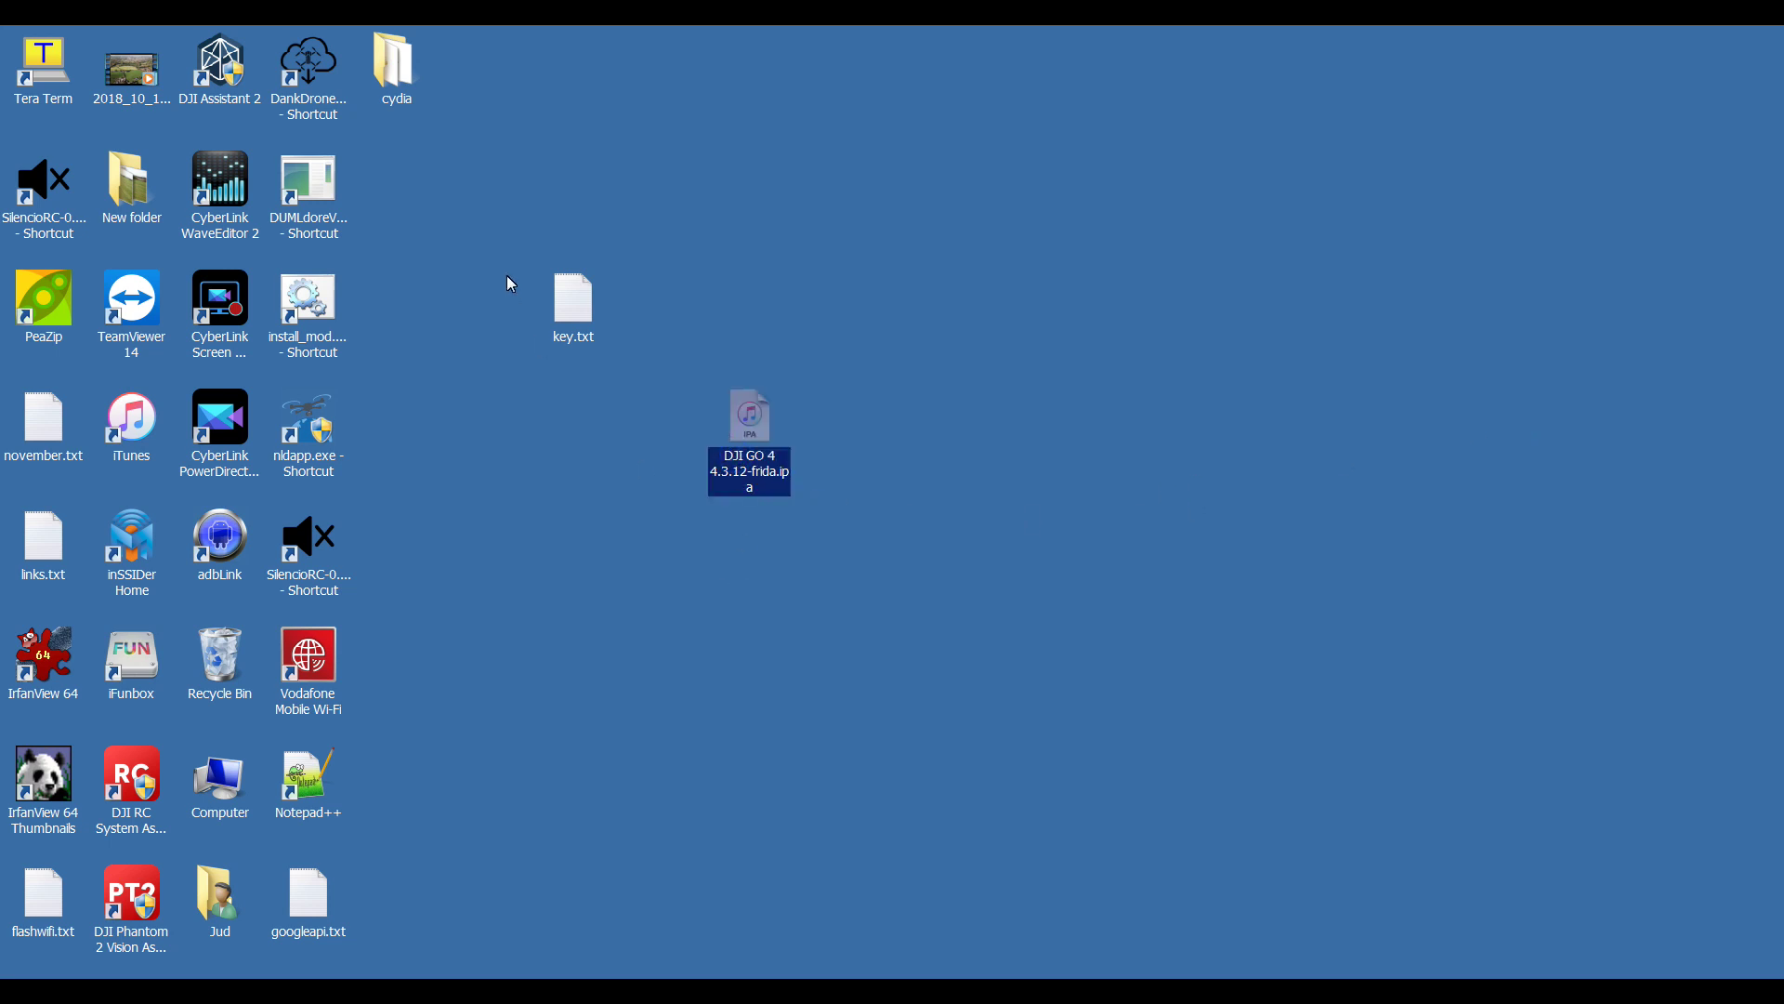
double_click(407, 68)
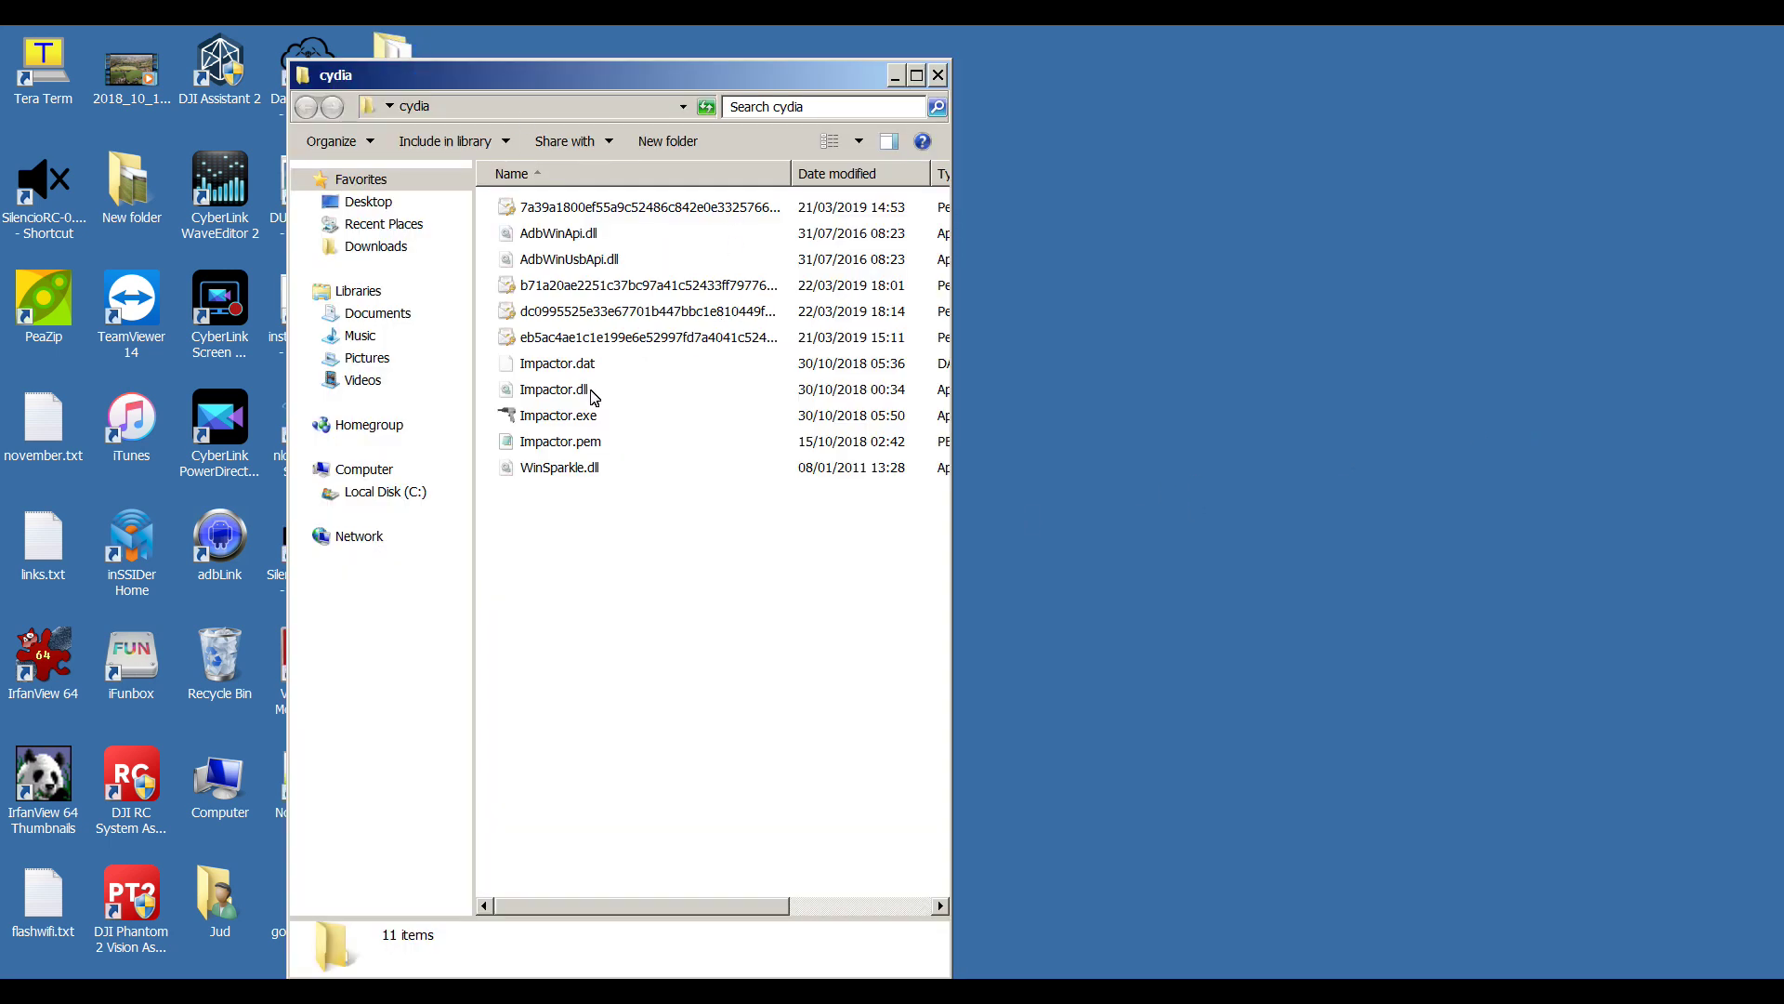
double_click(557, 416)
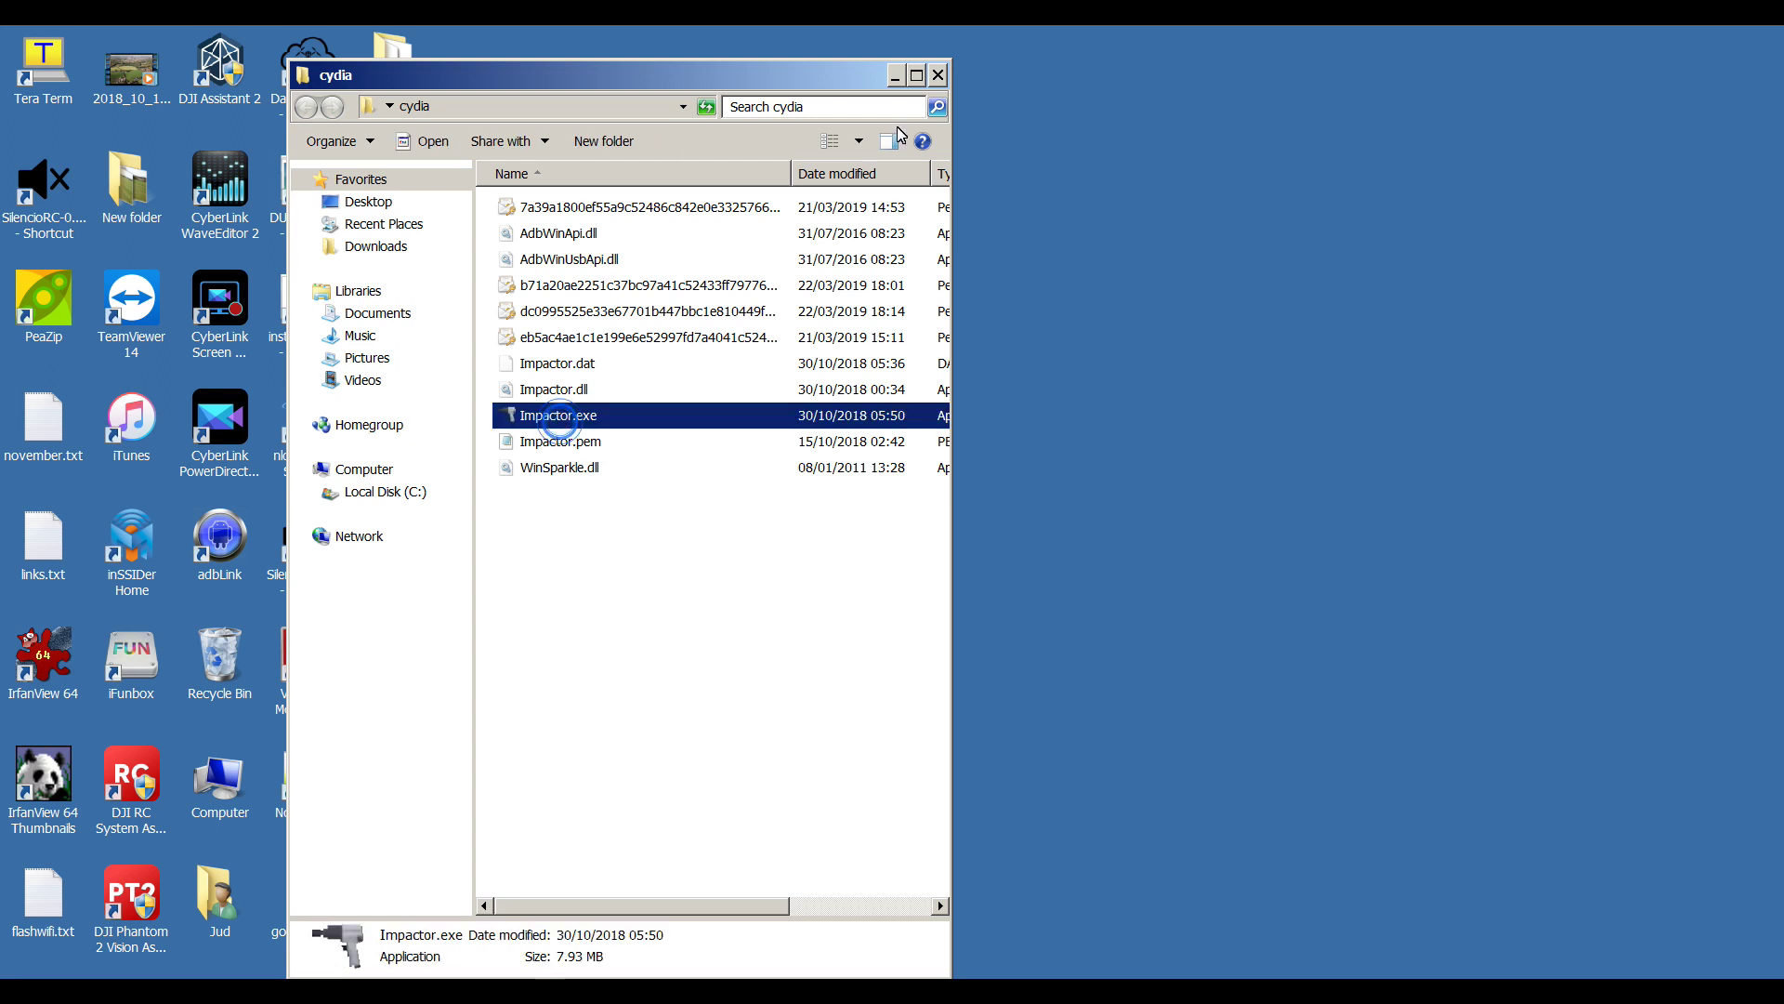
left_click(940, 74)
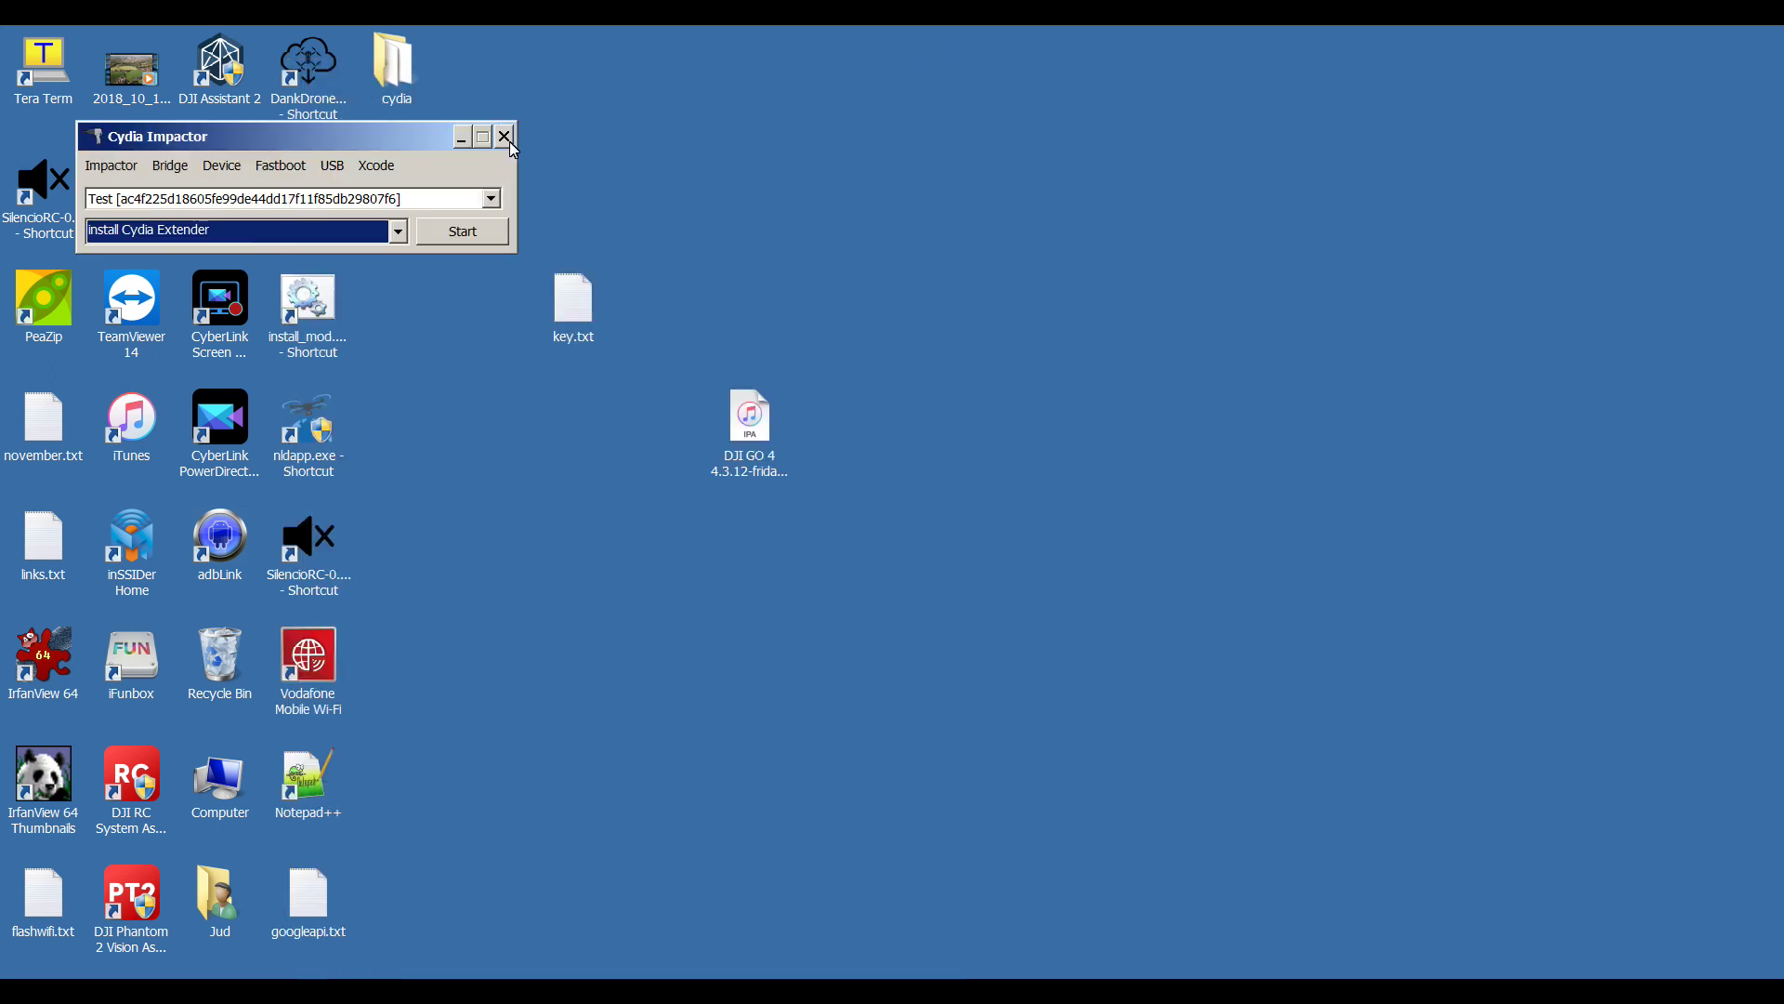
- Start Xcode > Revoke Certificates in Impactor and enter the Apple ID e-mail address
left_click_drag(414, 130, 690, 127)
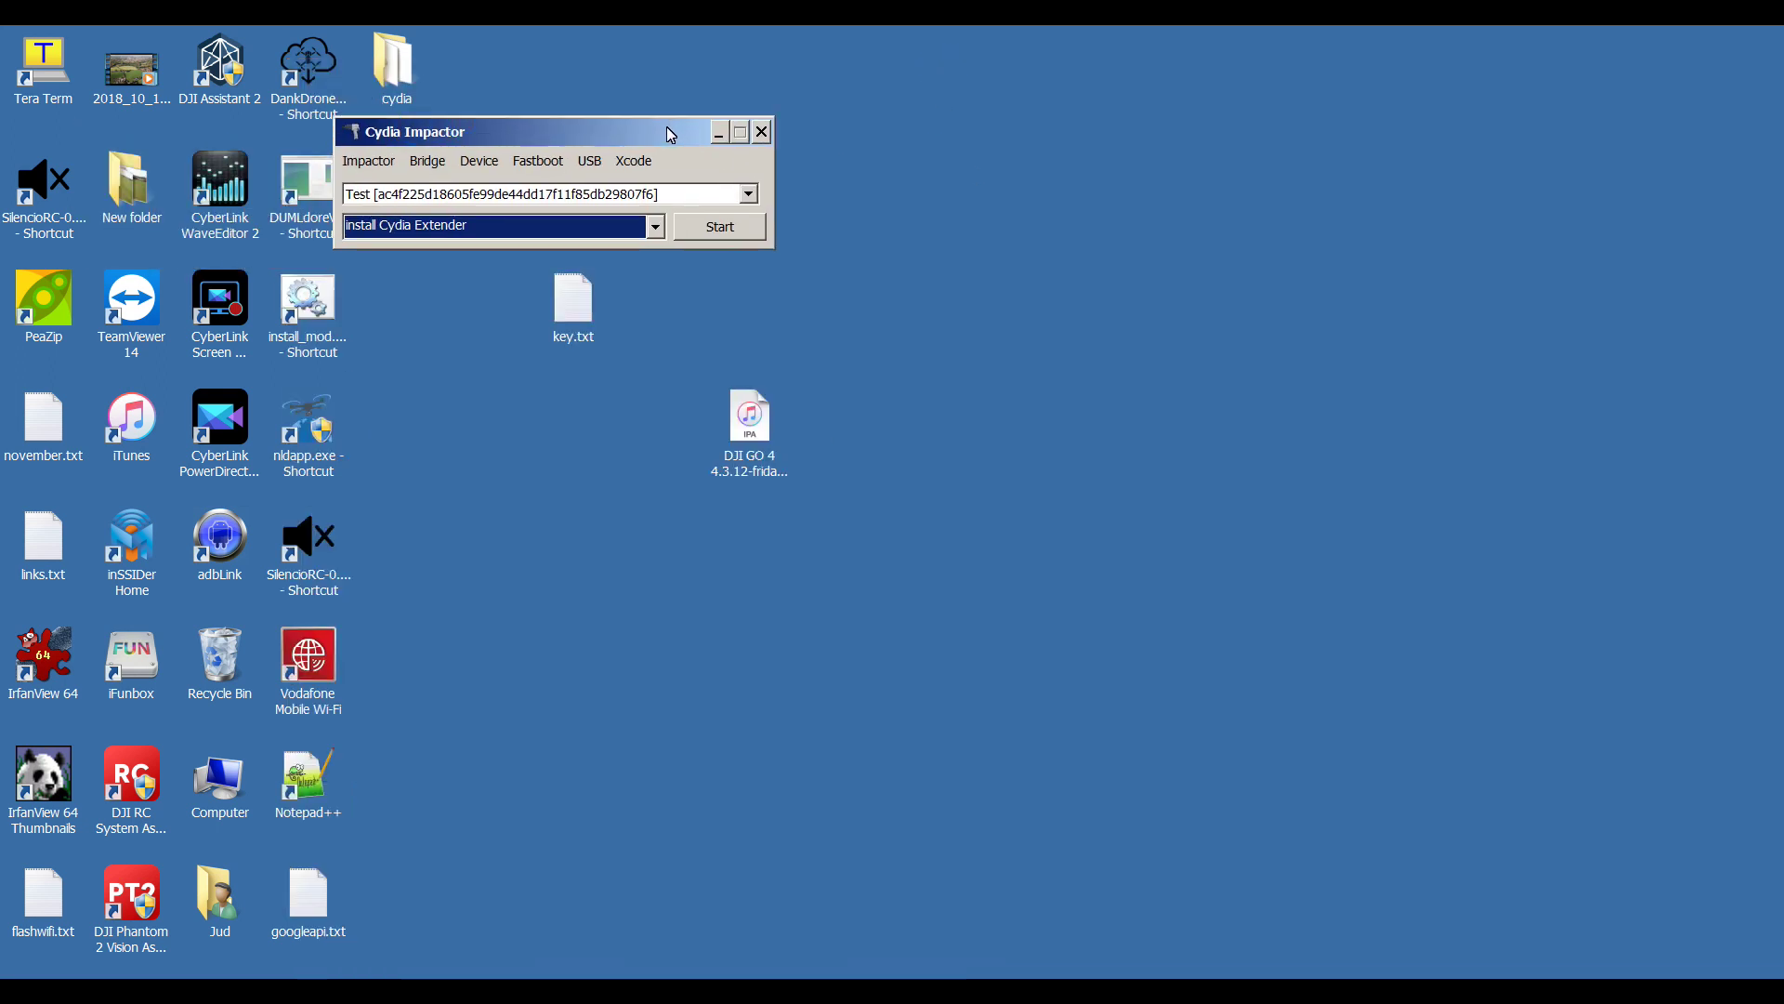
left_click(634, 161)
left_click(659, 207)
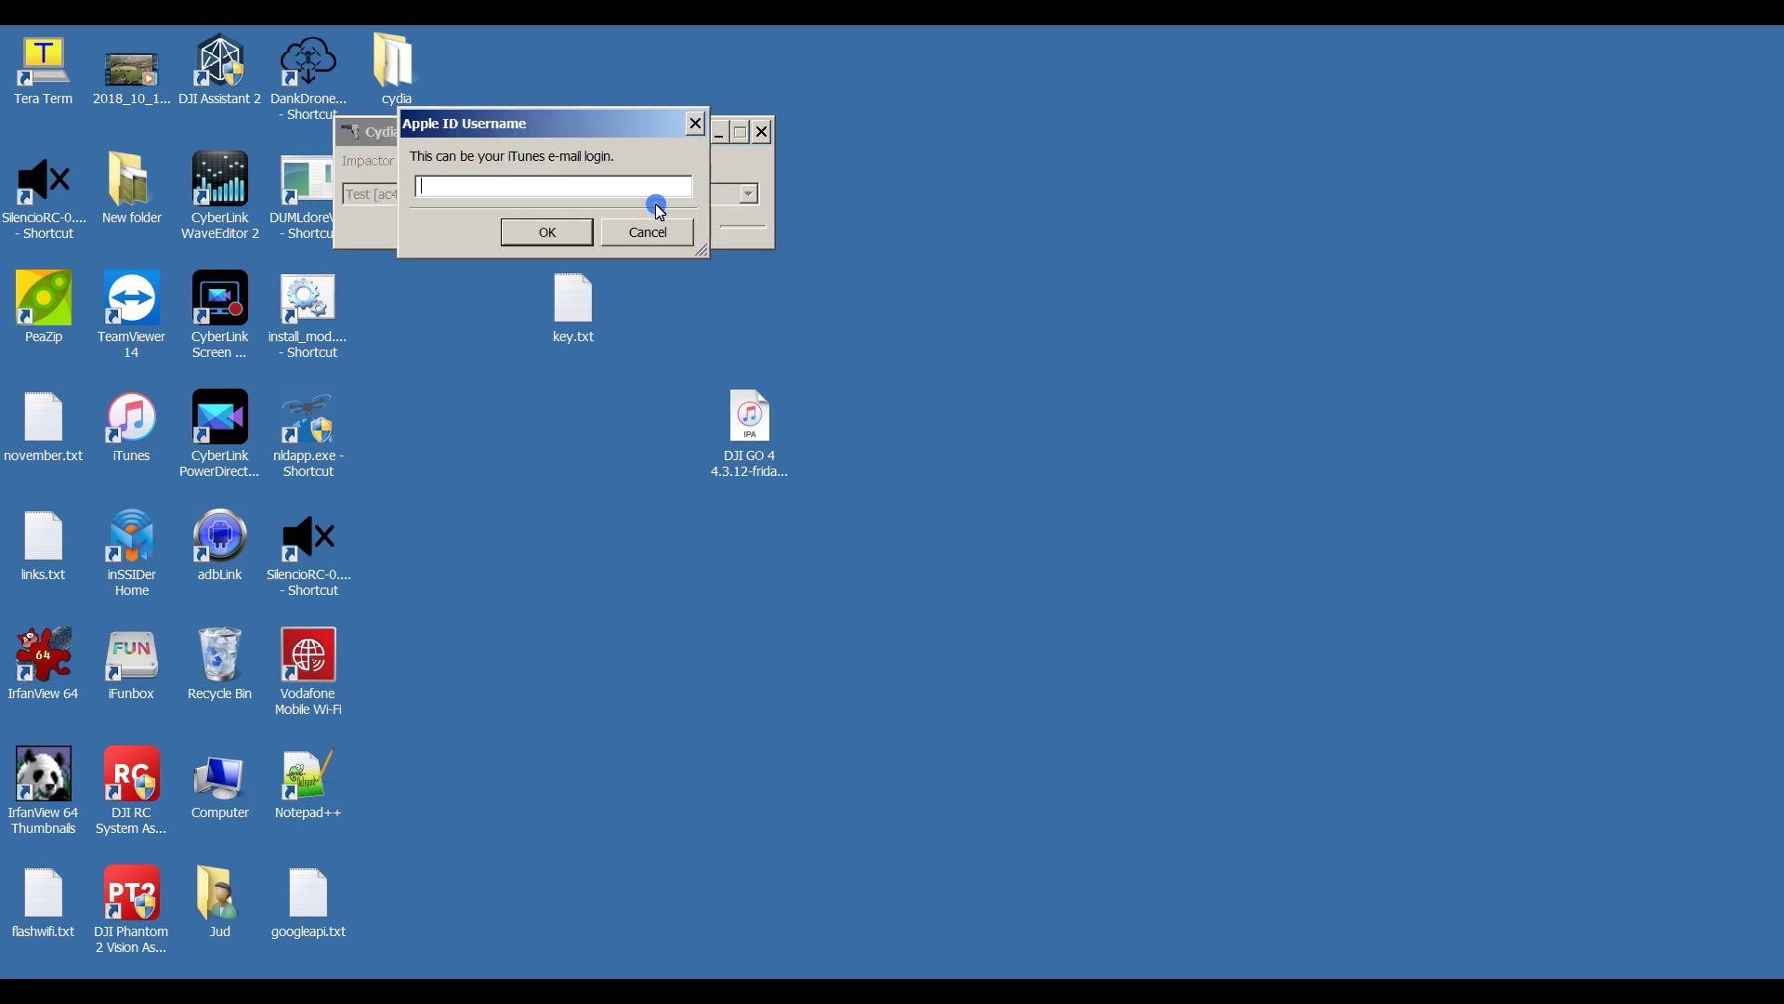
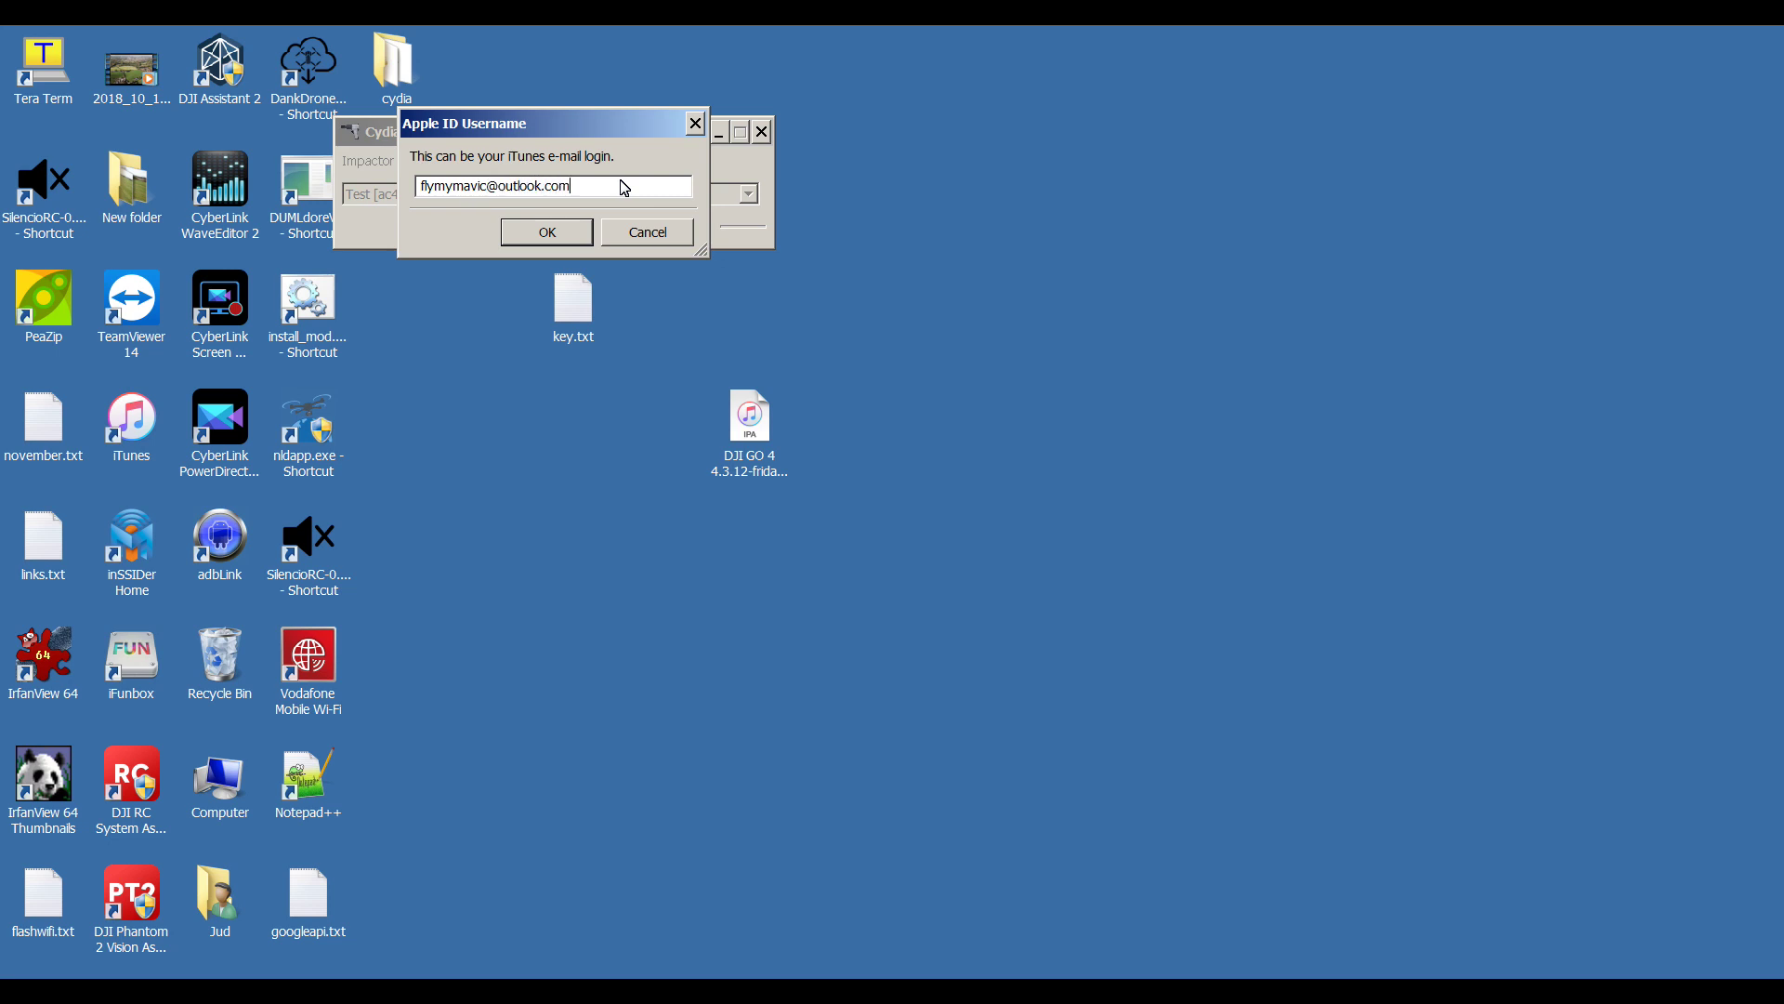
key("Return")
- Copy the app-specific password from key.txt and paste it into the password prompt to revoke certificates
double_click(582, 299)
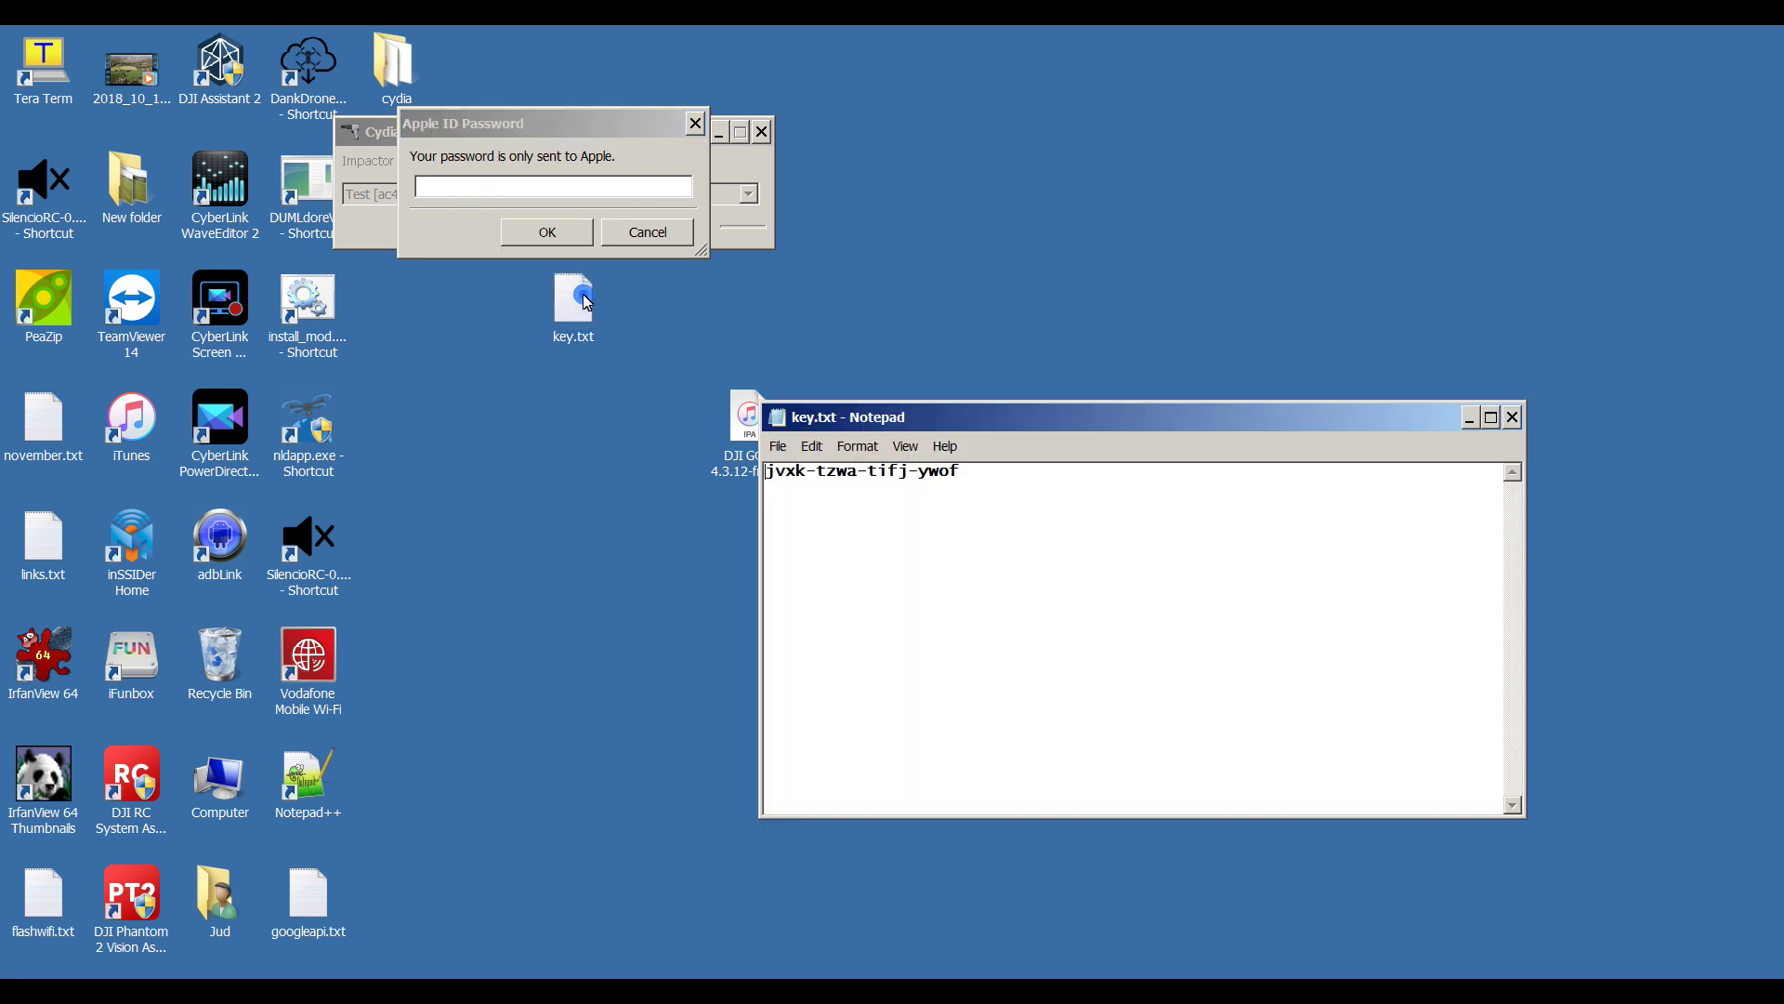
left_click_drag(983, 478, 721, 472)
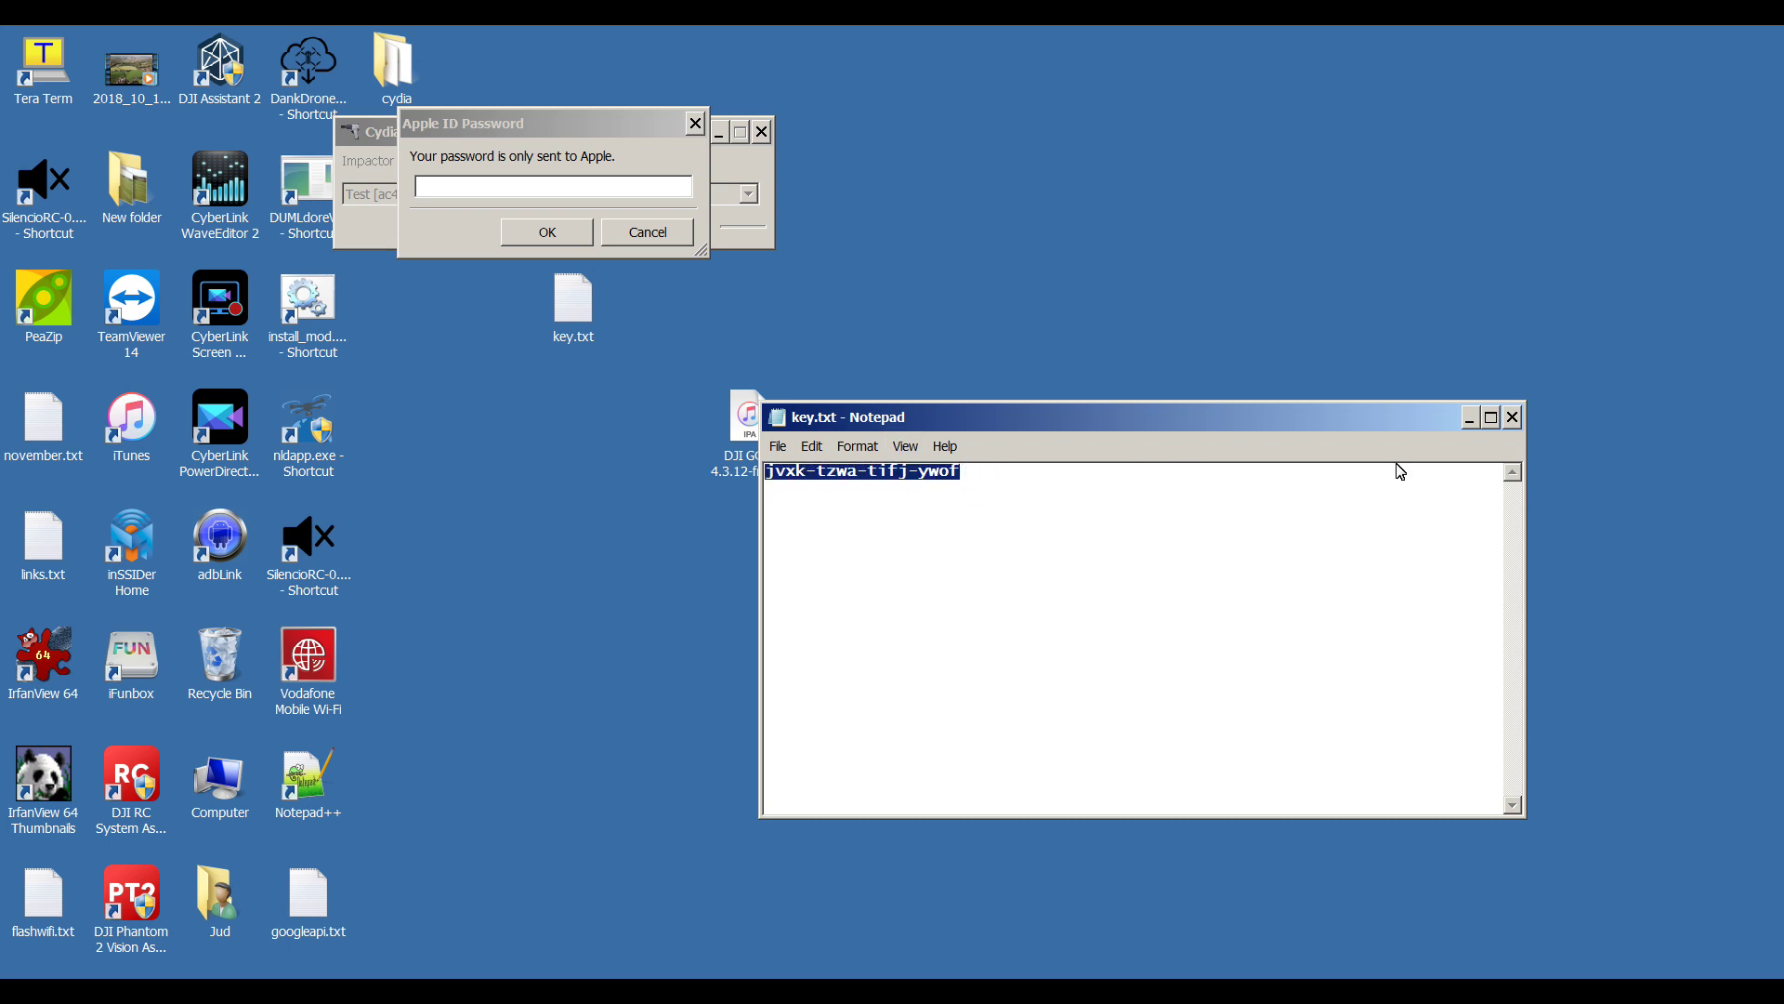
left_click(1514, 418)
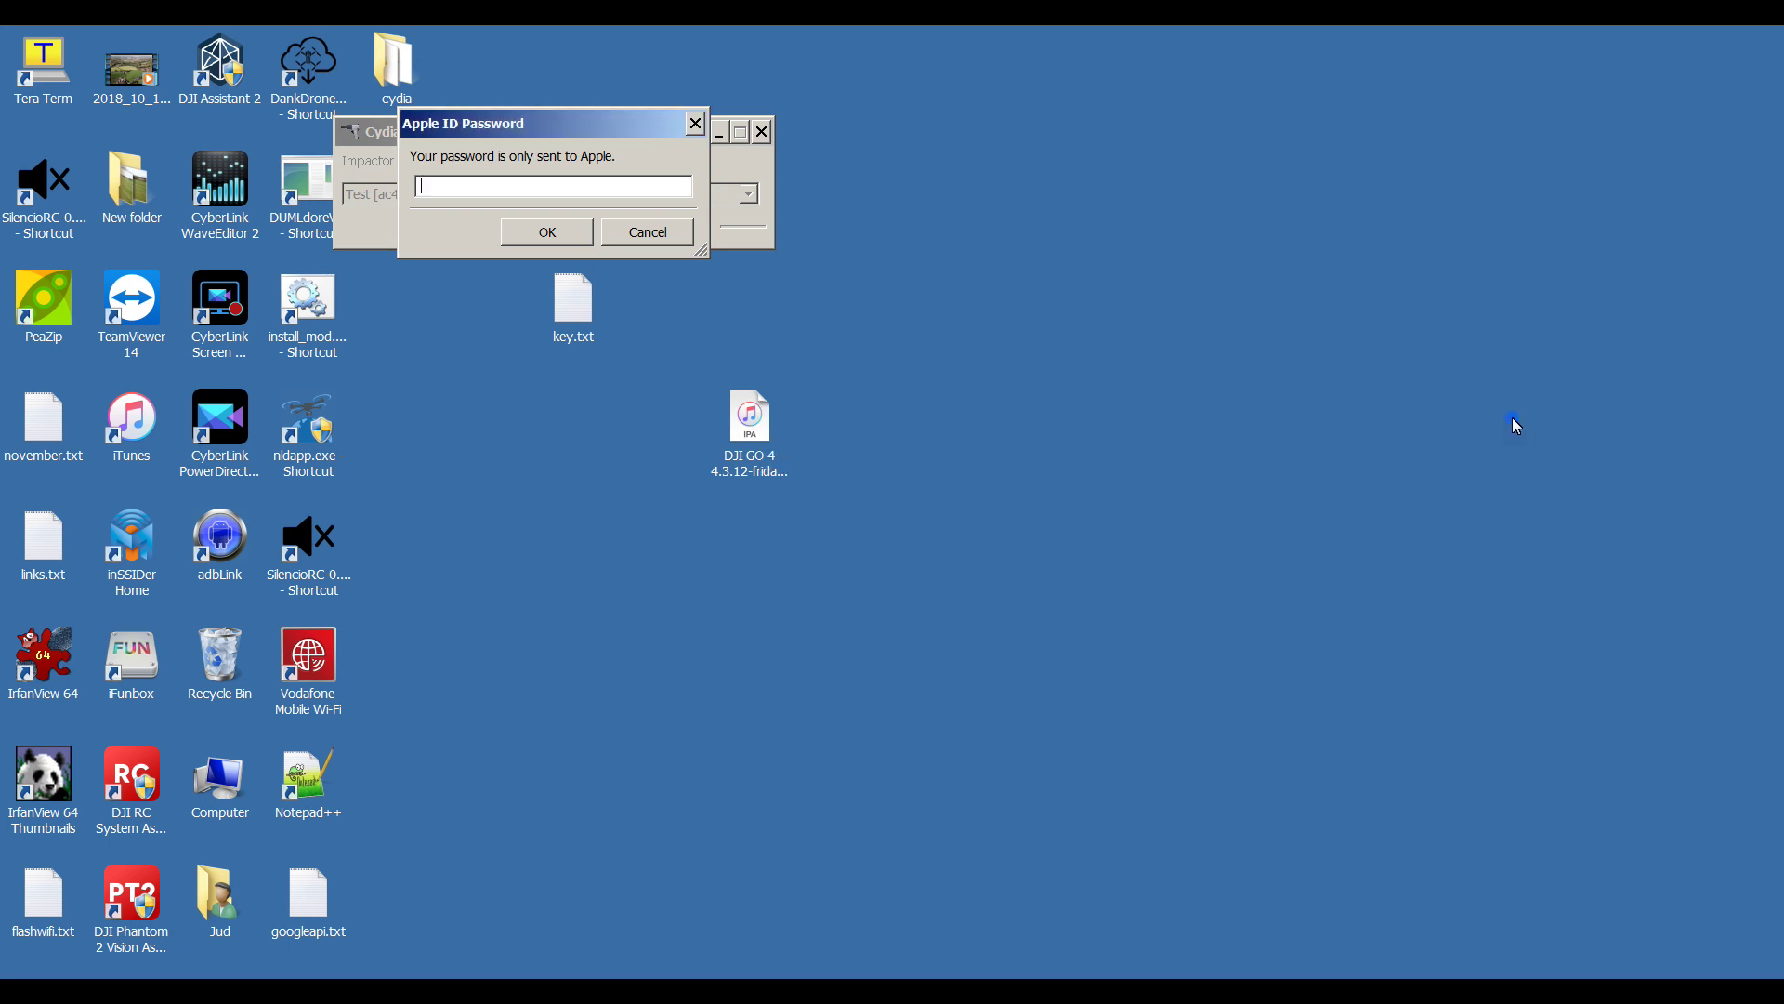
left_click(650, 191)
key("ctrl+v")
left_click(558, 234)
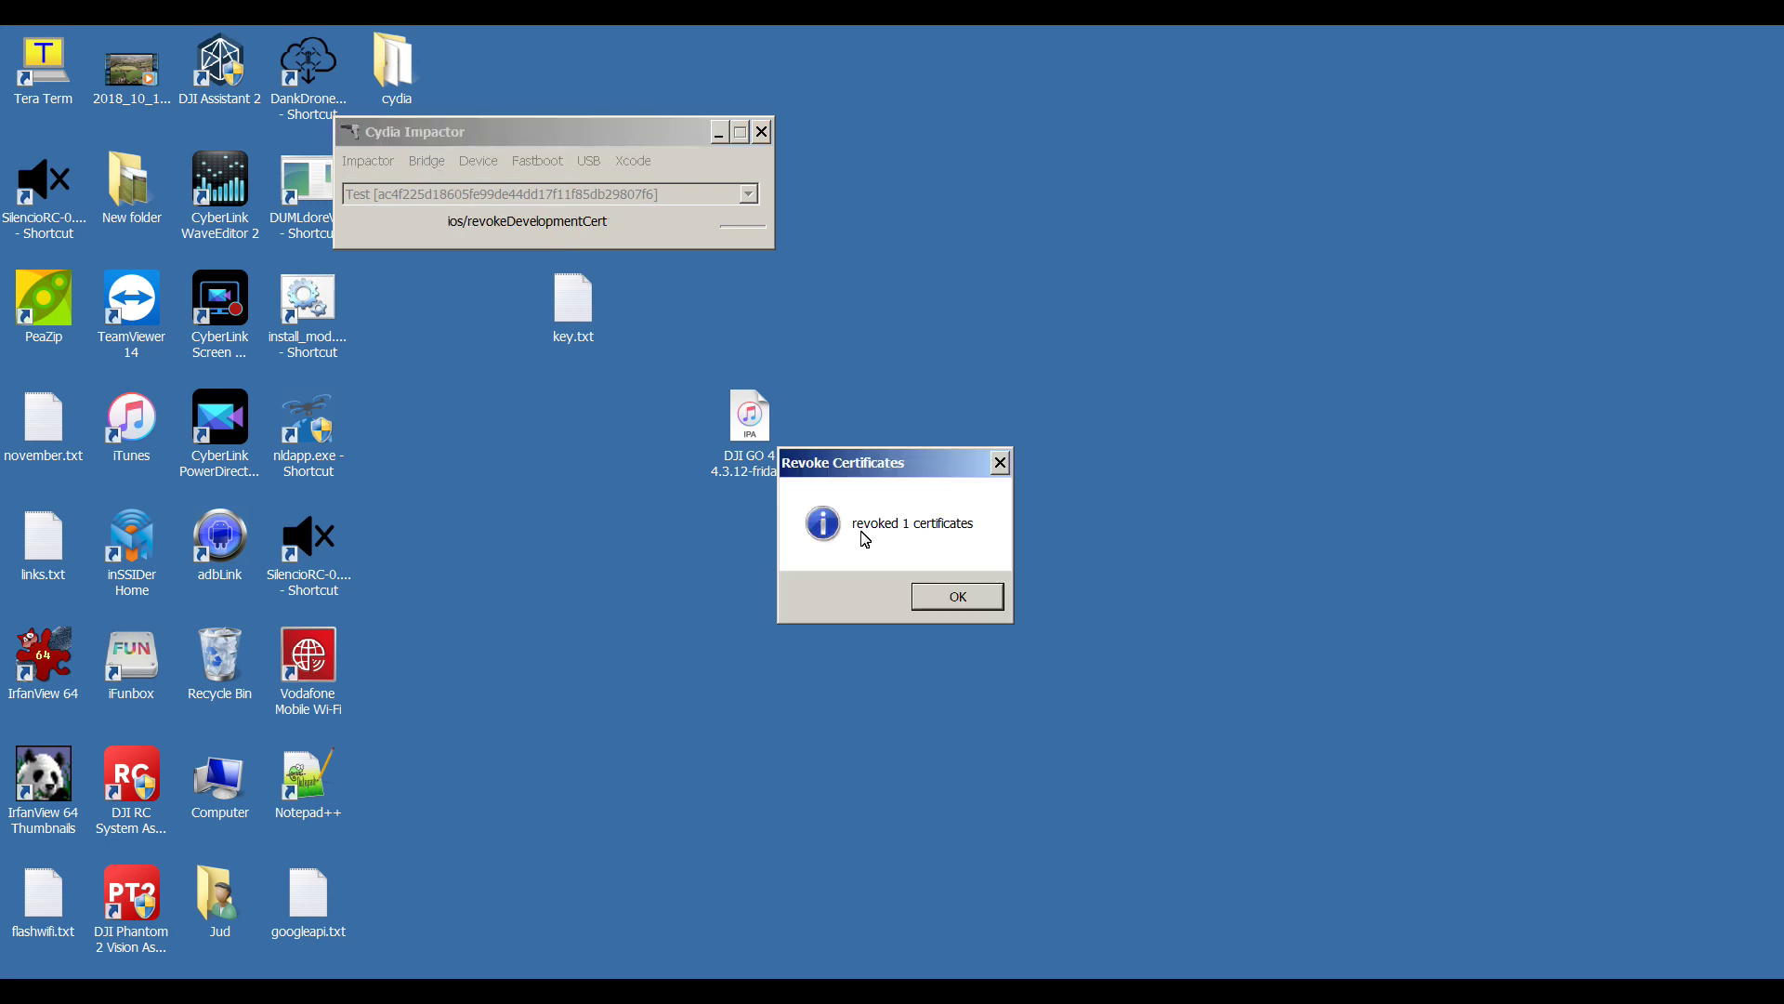
- Drop the DJI GO 4 IPA onto Impactor and sign in with the Apple ID and app-specific password
left_click(929, 598)
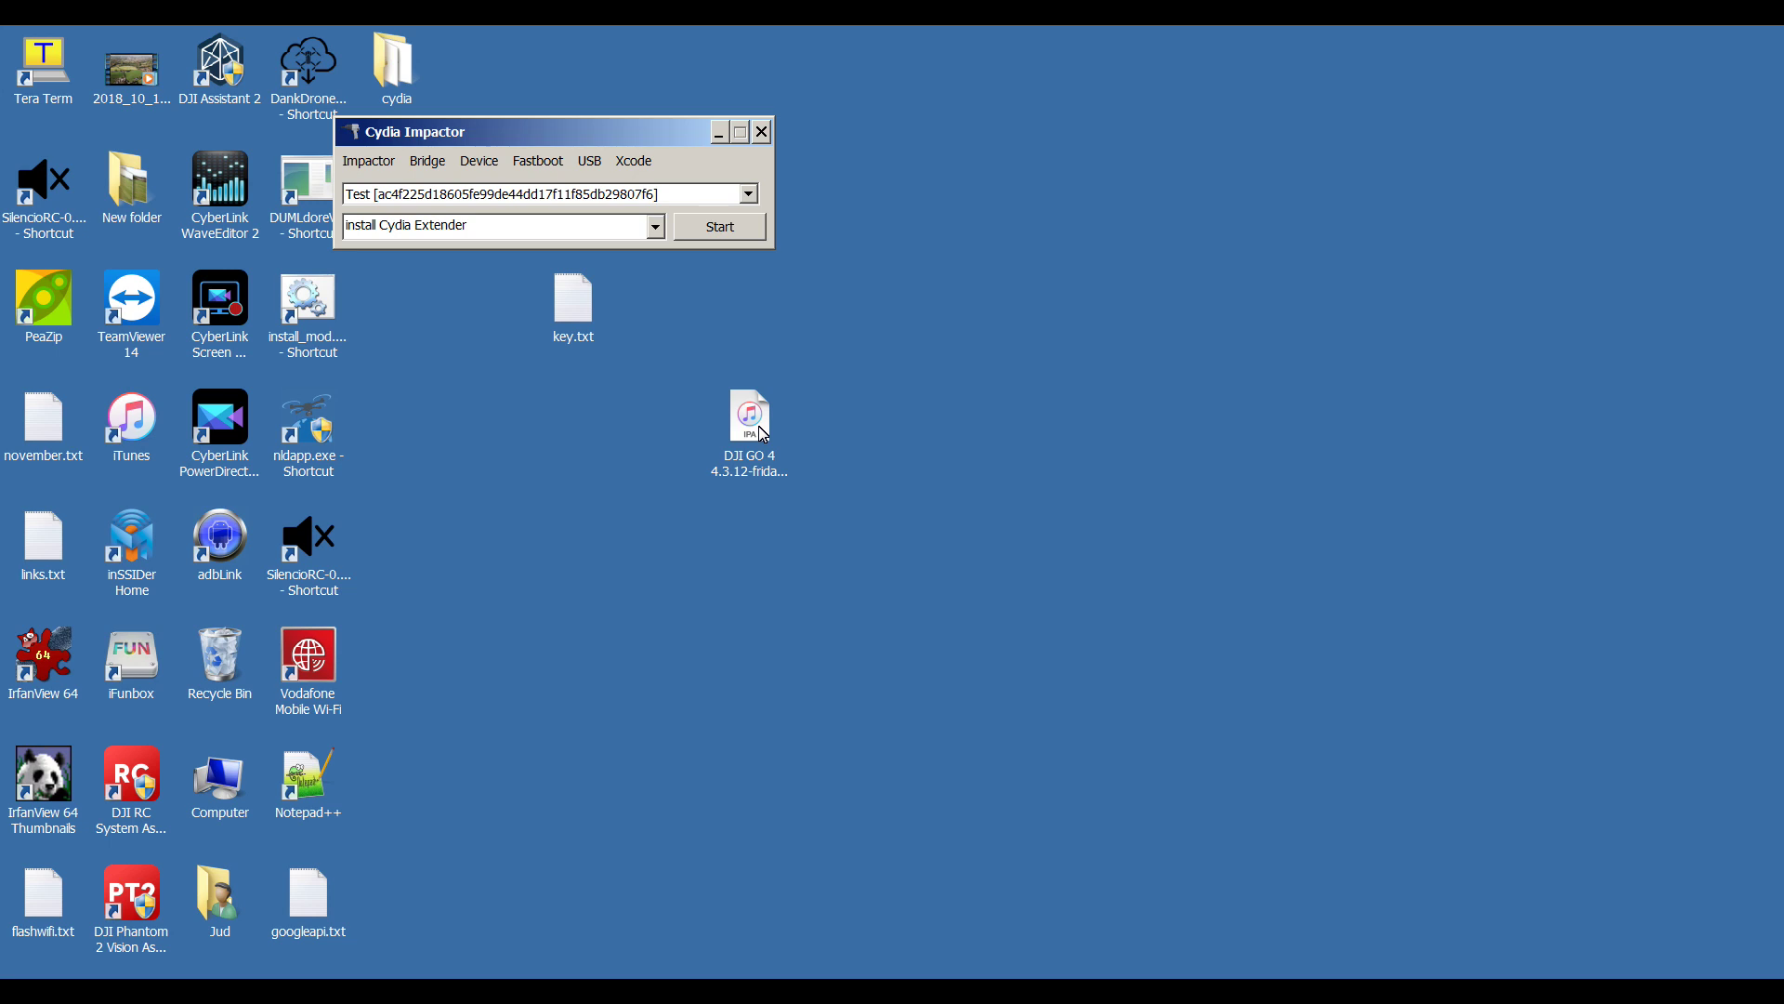
left_click_drag(764, 434, 602, 190)
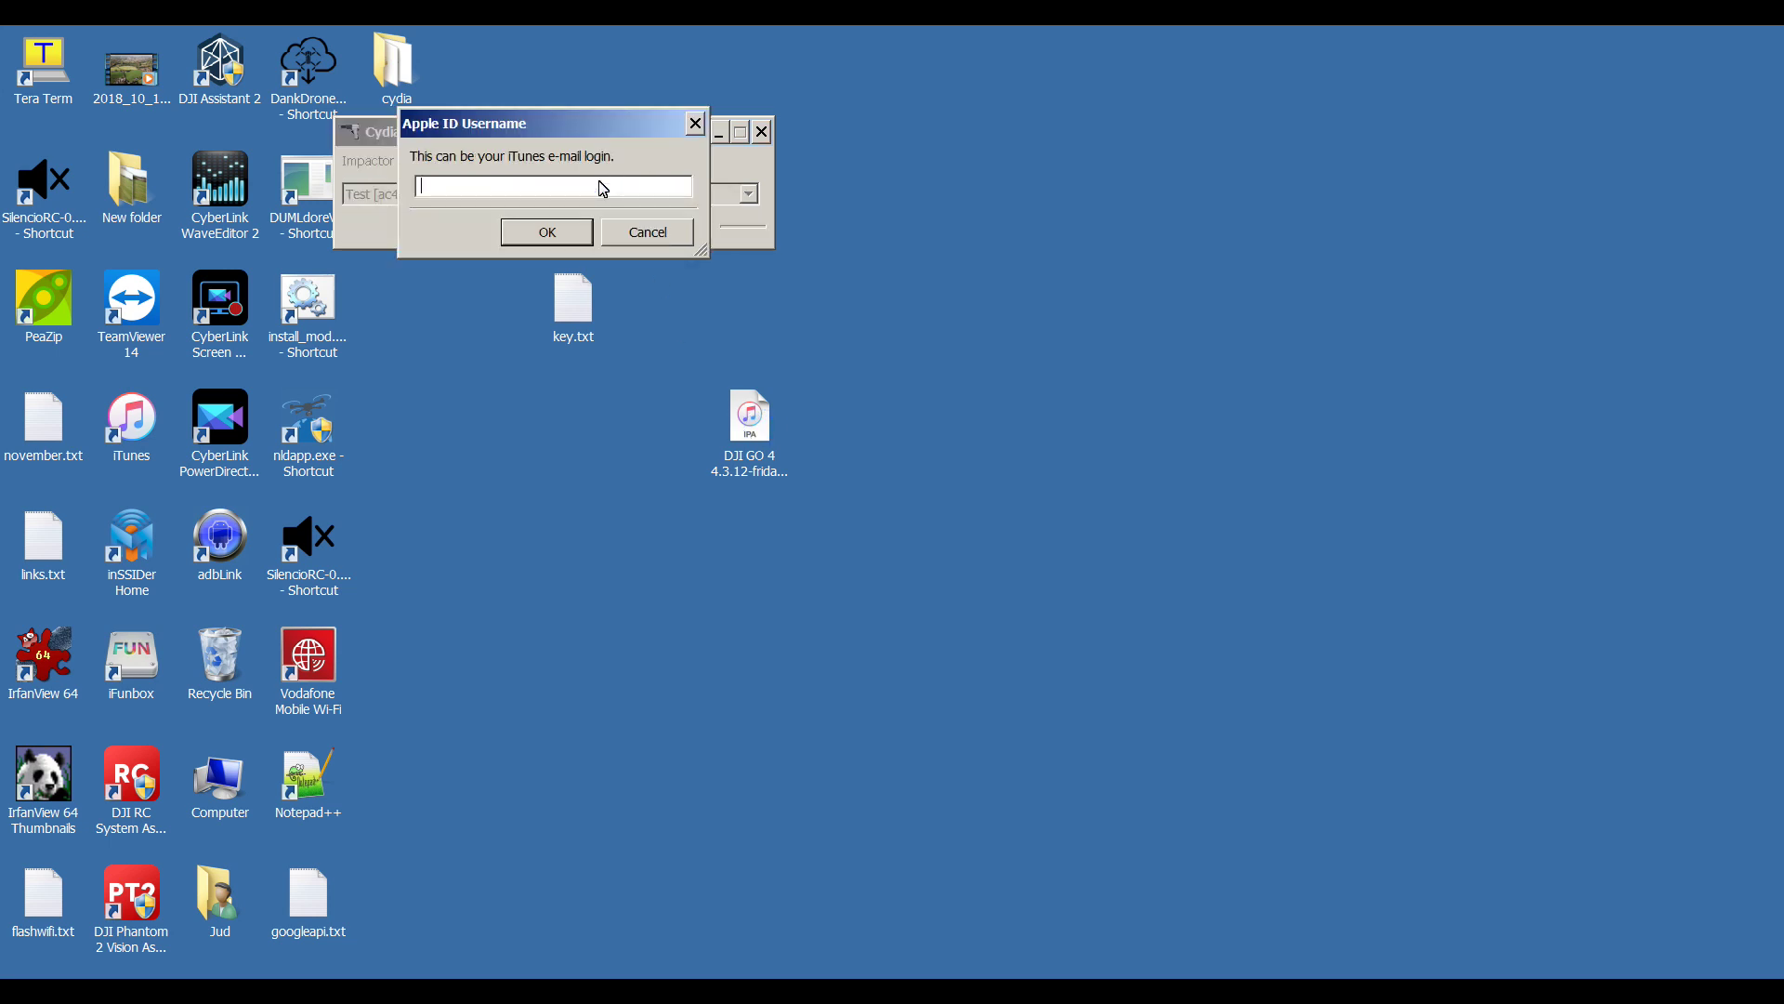
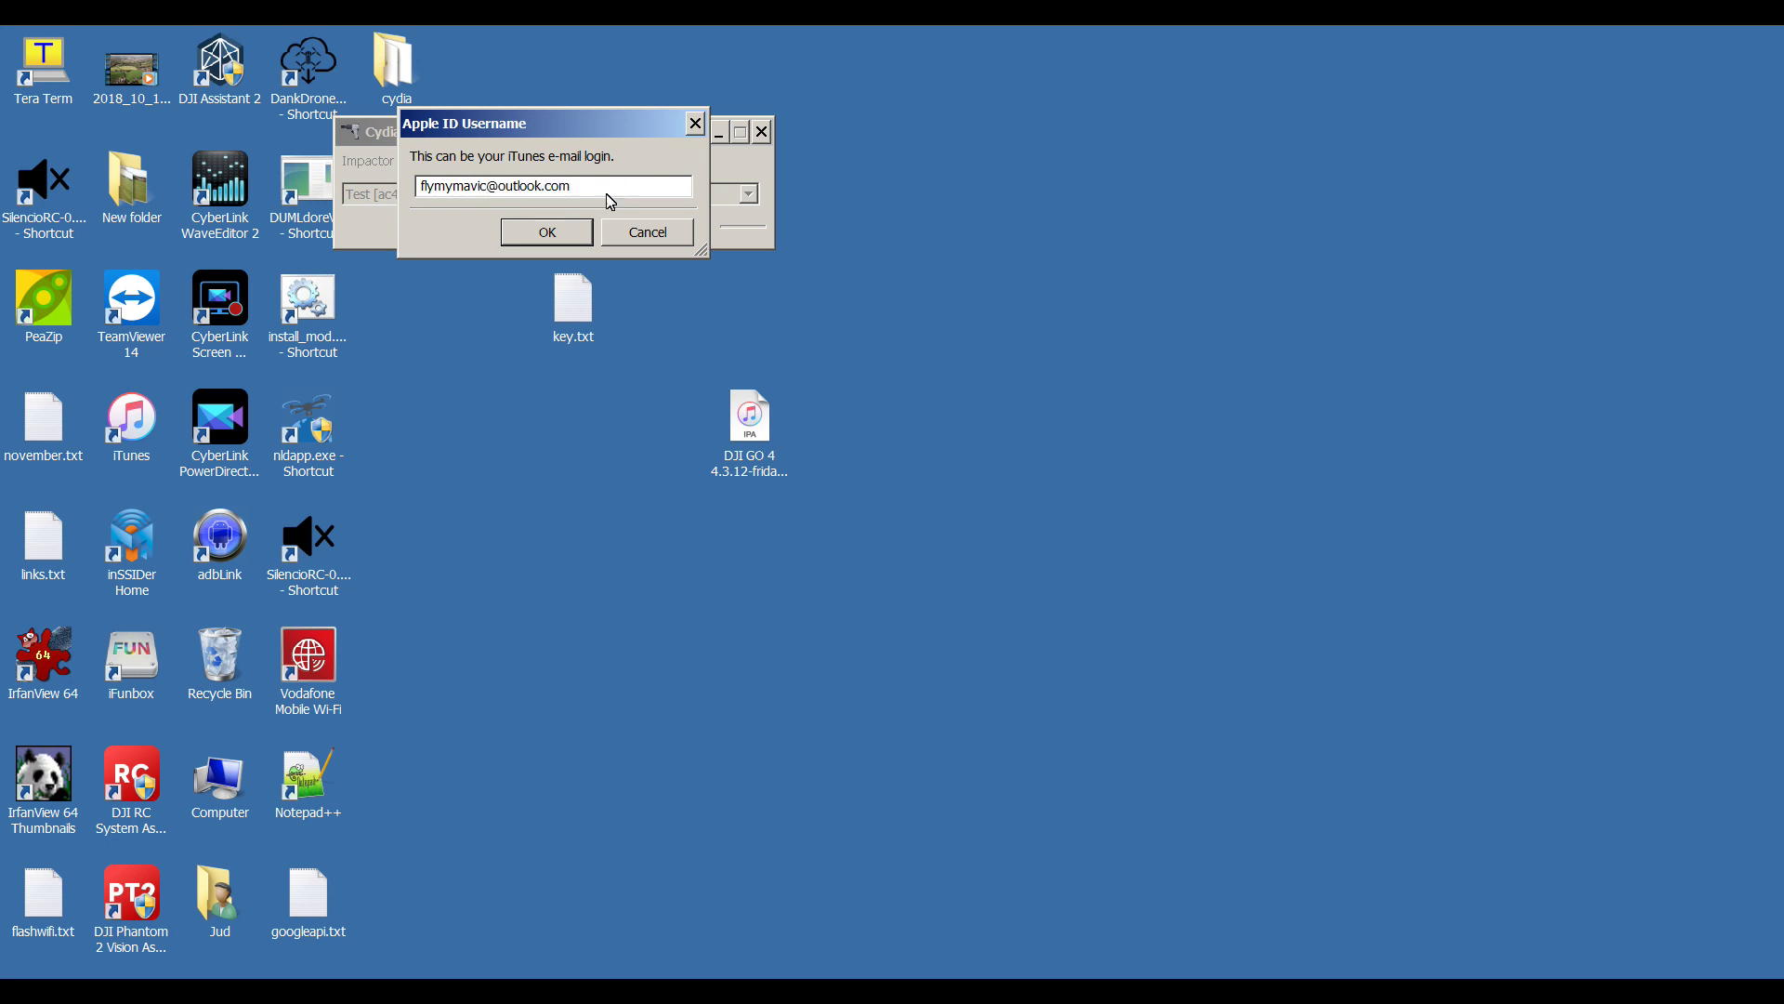
left_click(572, 239)
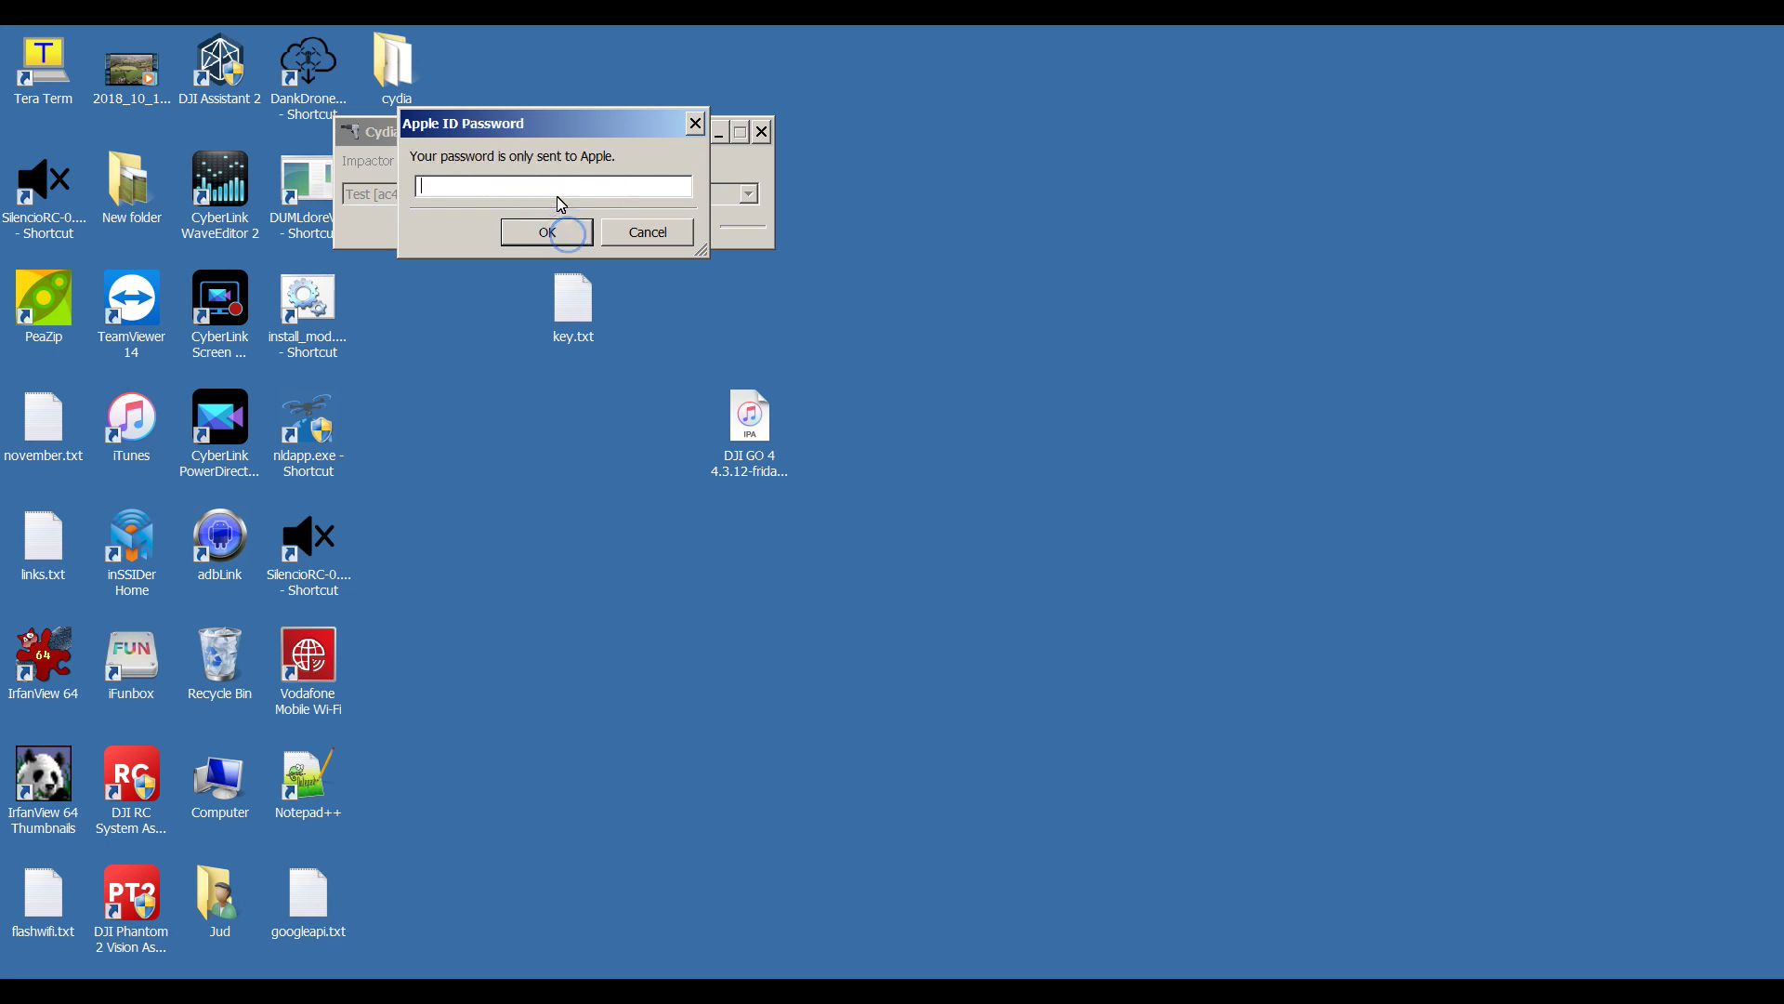
key("ctrl+v")
left_click(547, 230)
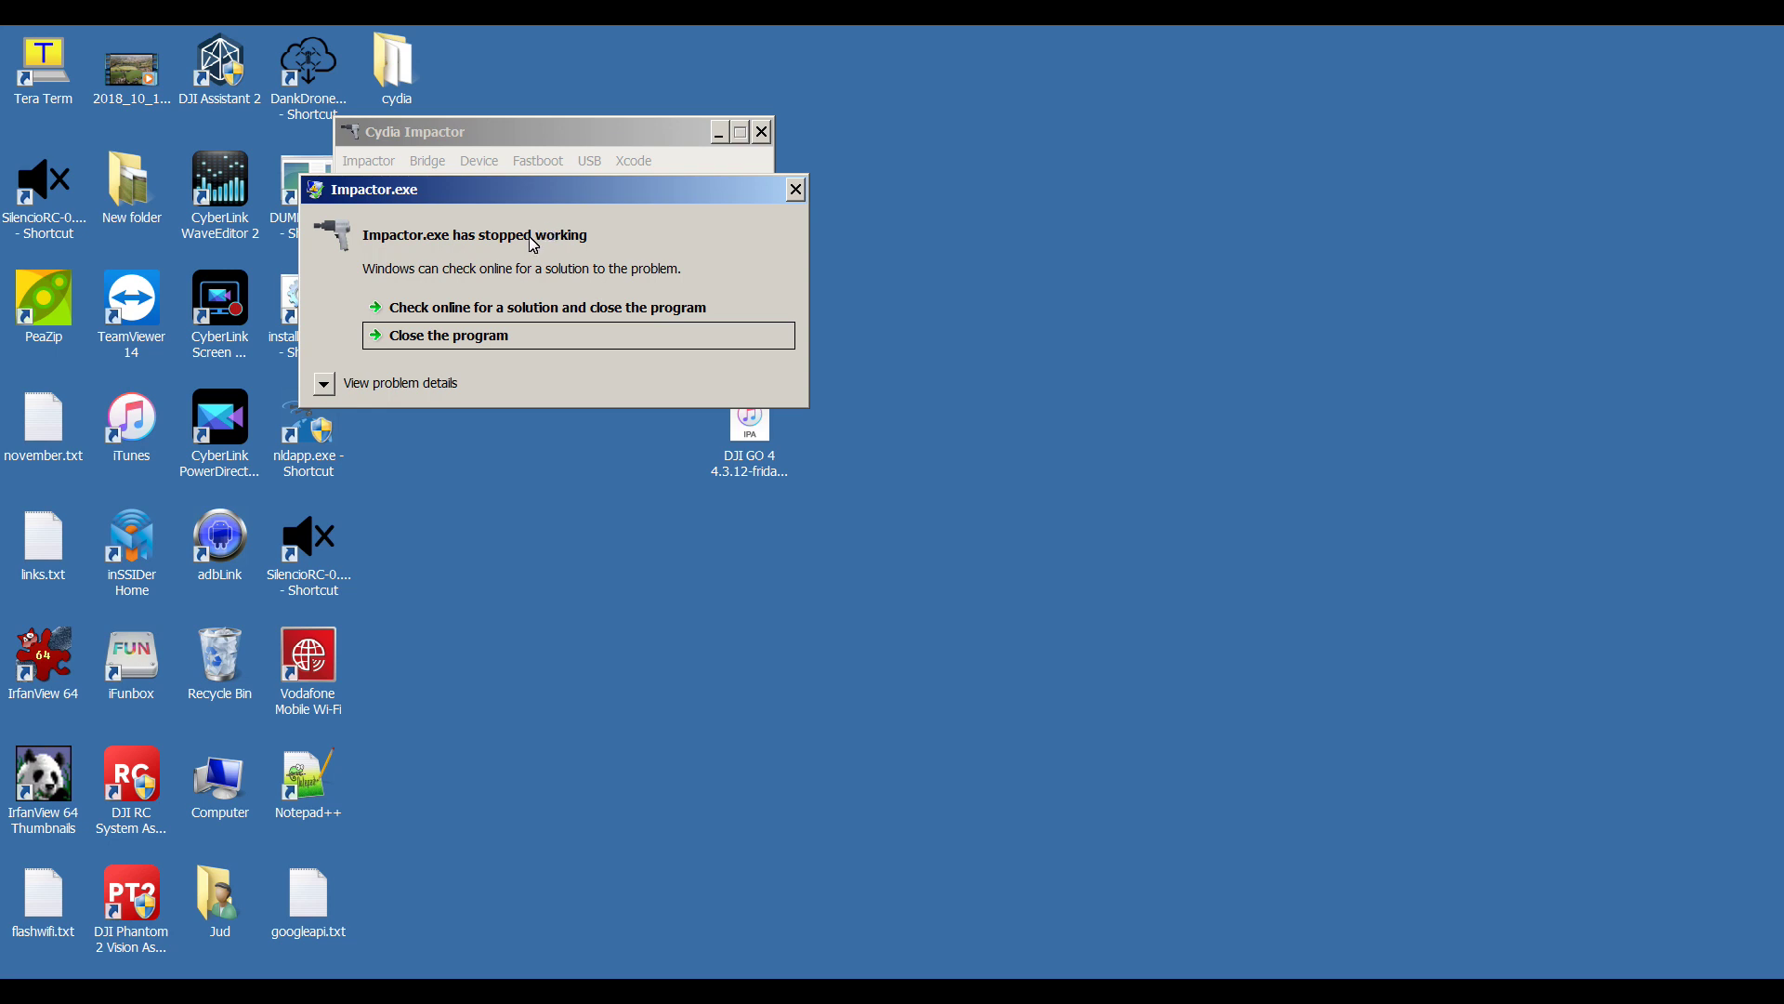
- Acknowledge the 'Impactor.exe has stopped working' crash and bring up the Start menu
left_click(545, 509)
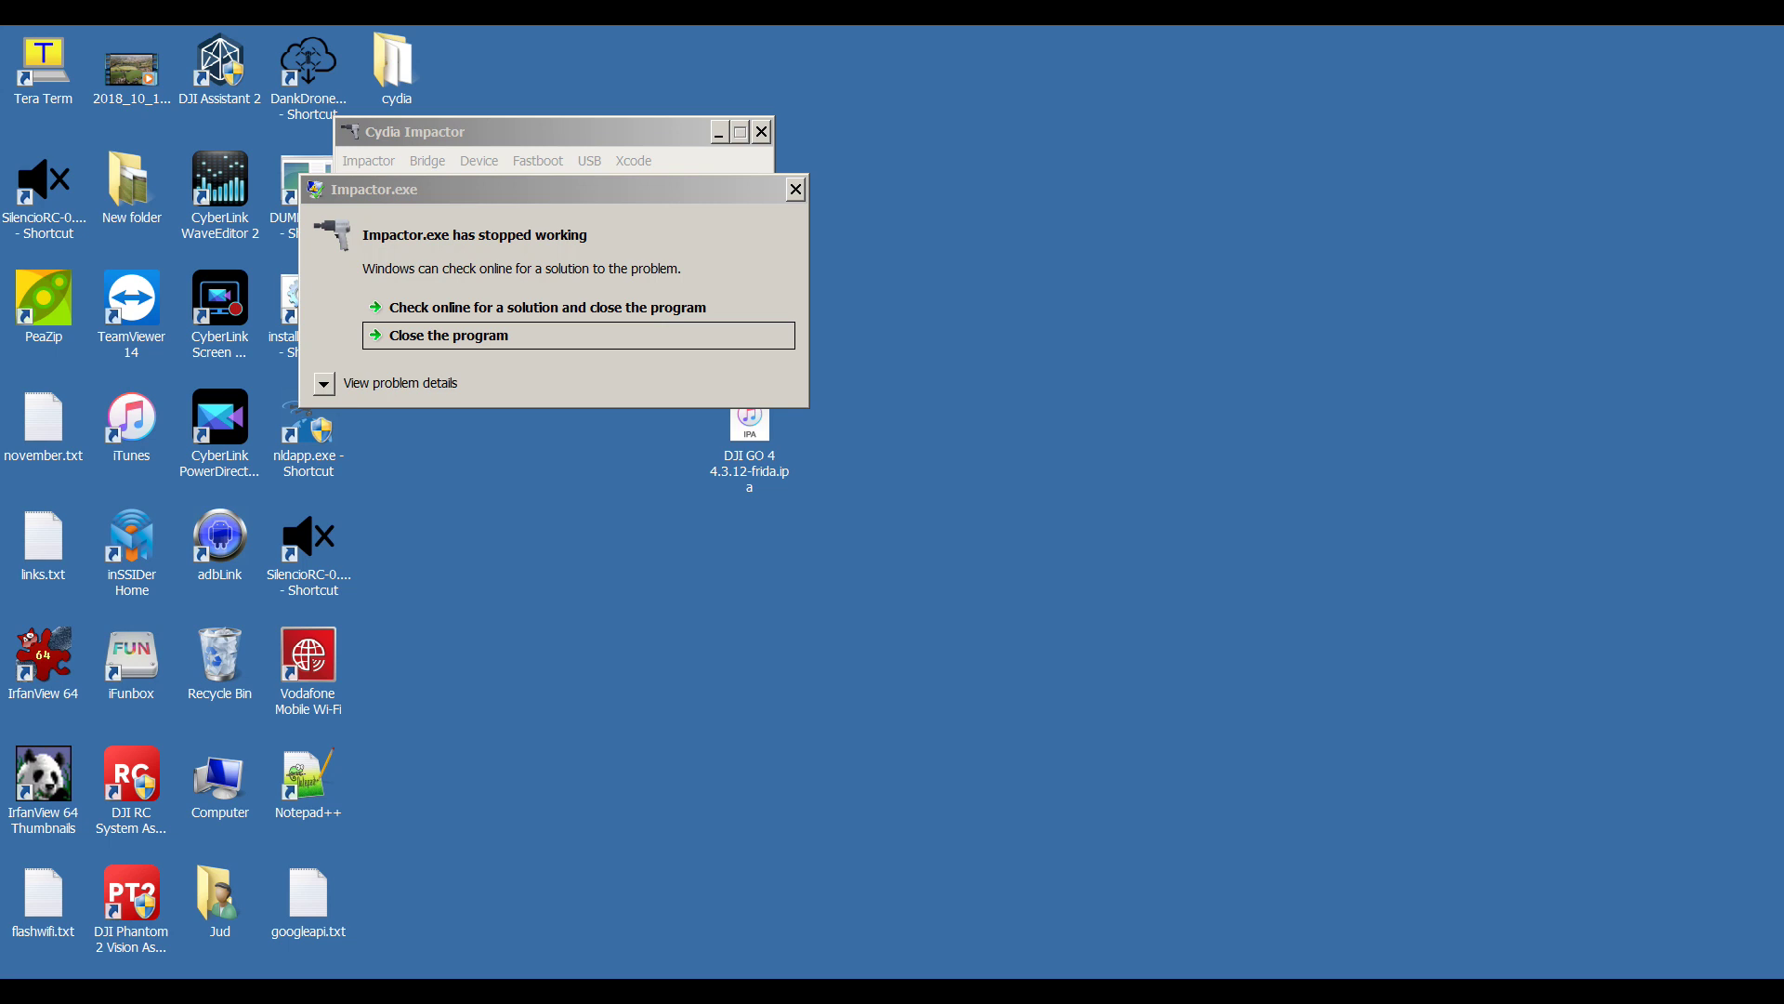
key("super")
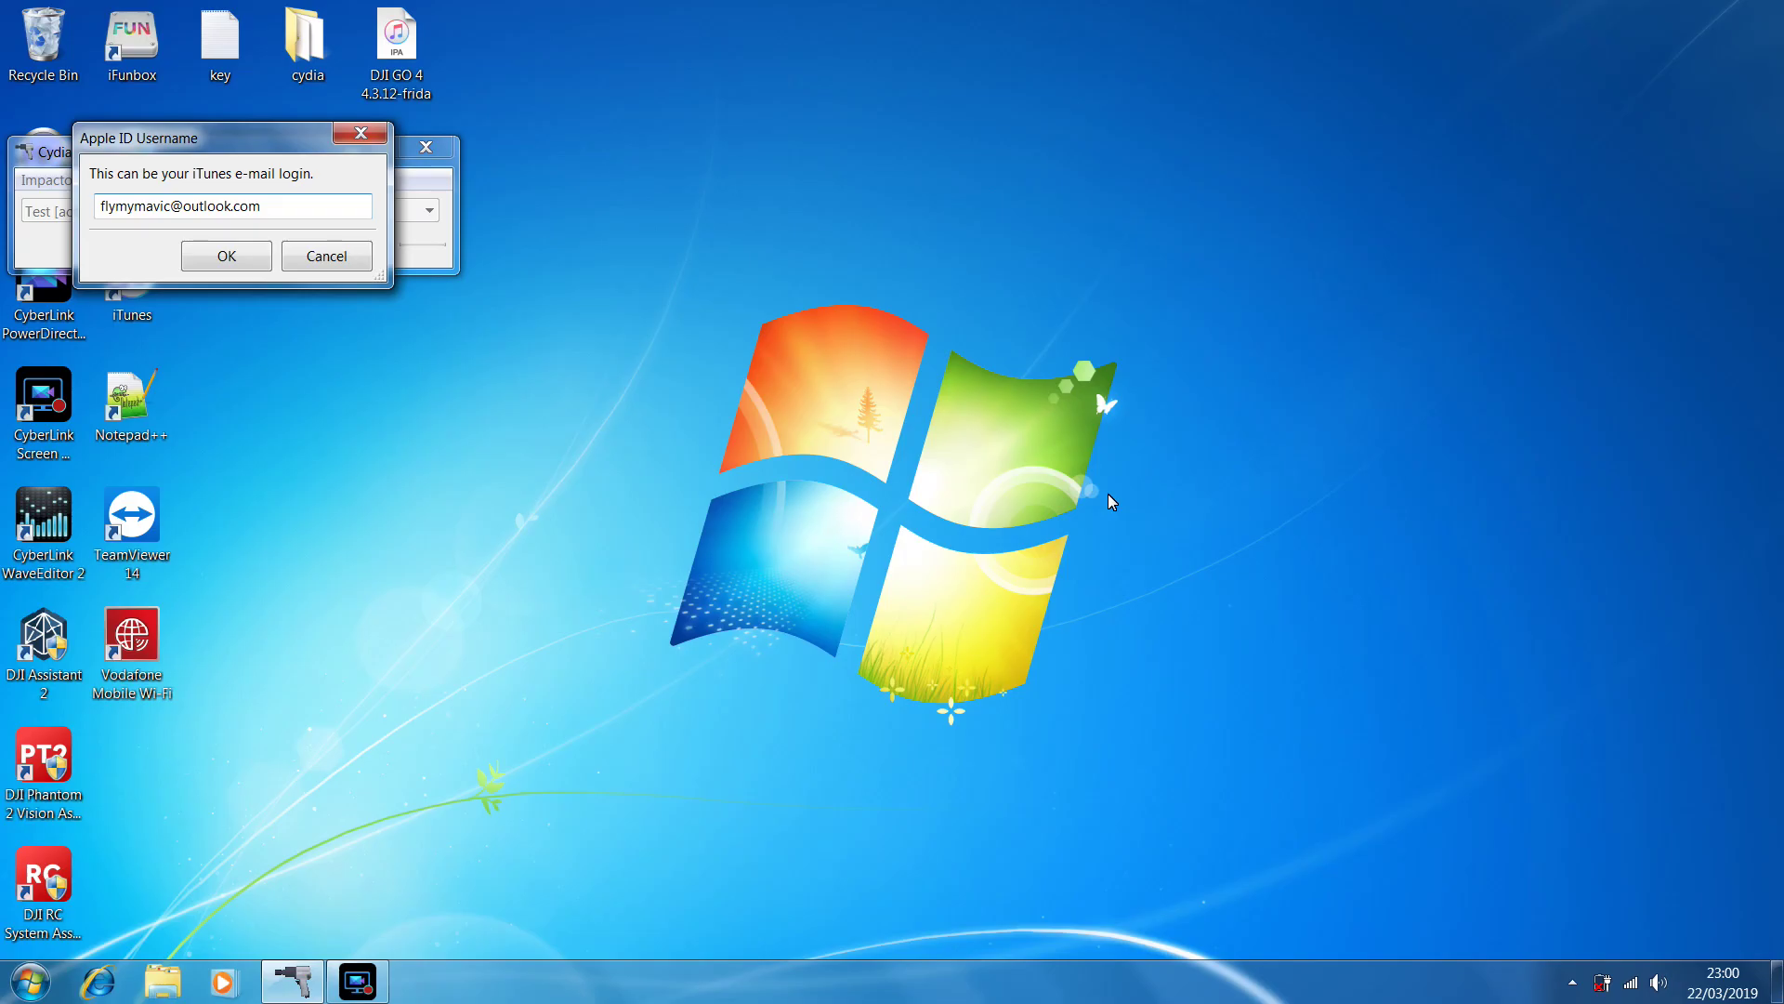
- Confirm the Apple ID username again and paste the app-specific password to resume the DJI GO 4 install
left_click(31, 983)
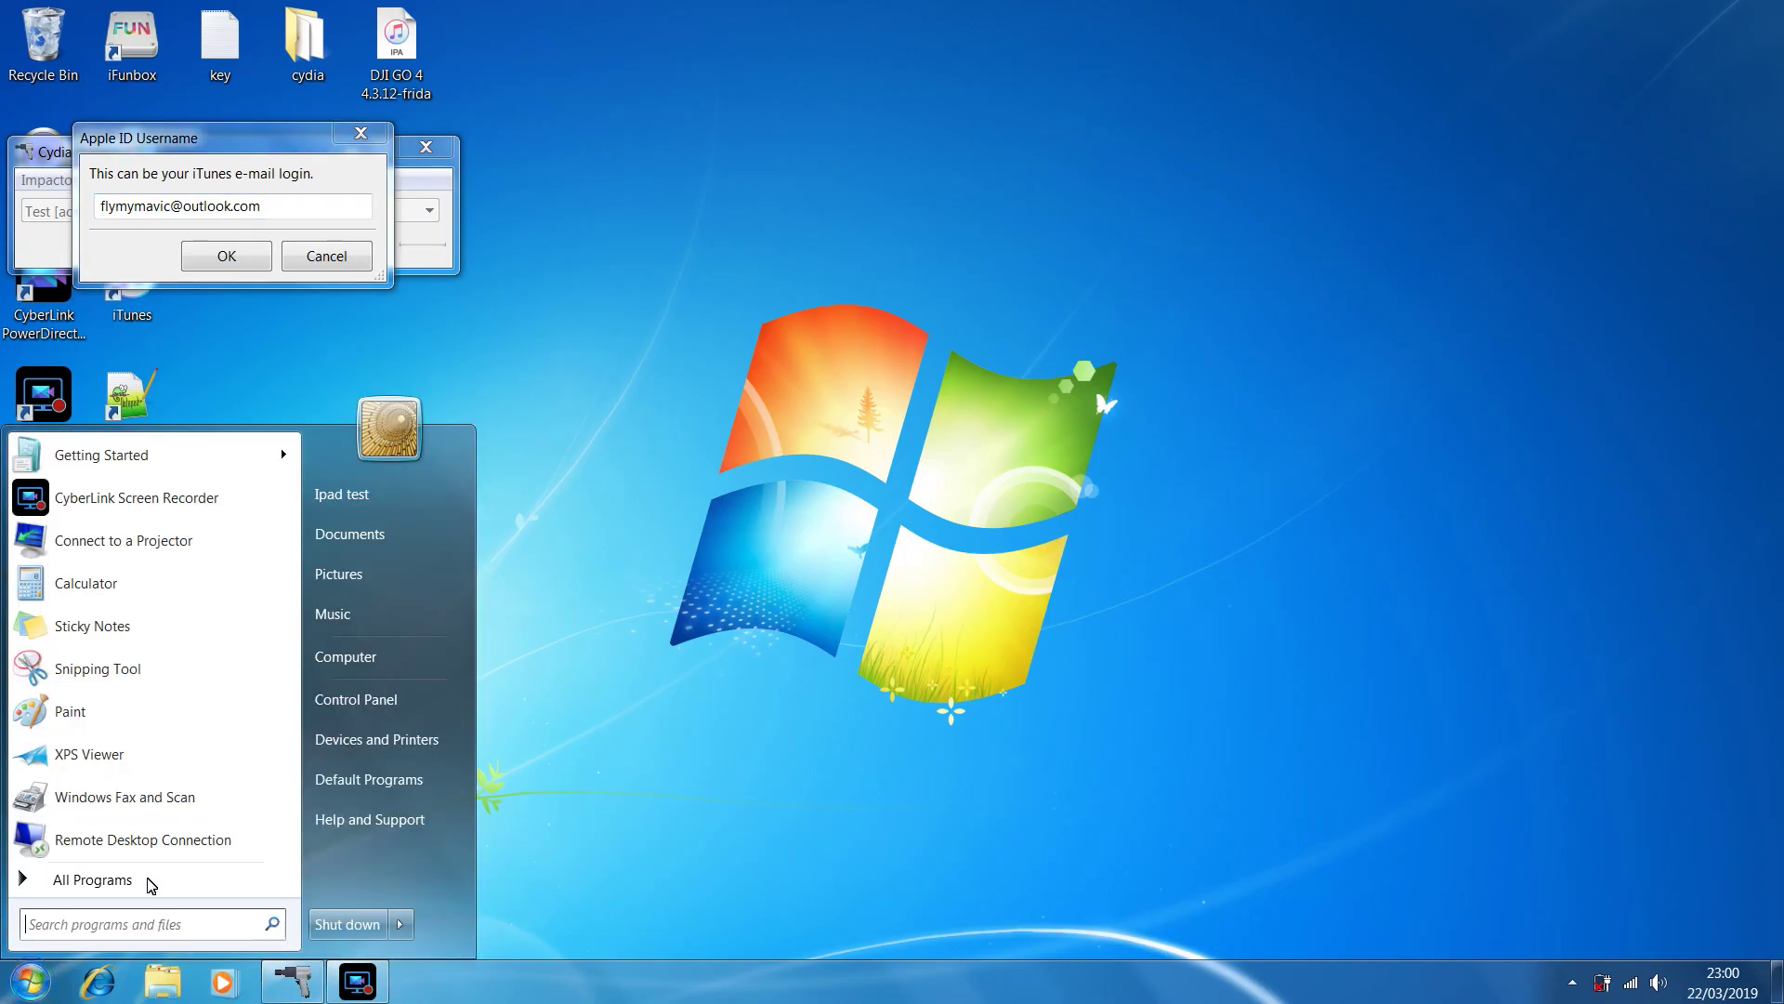
left_click(628, 474)
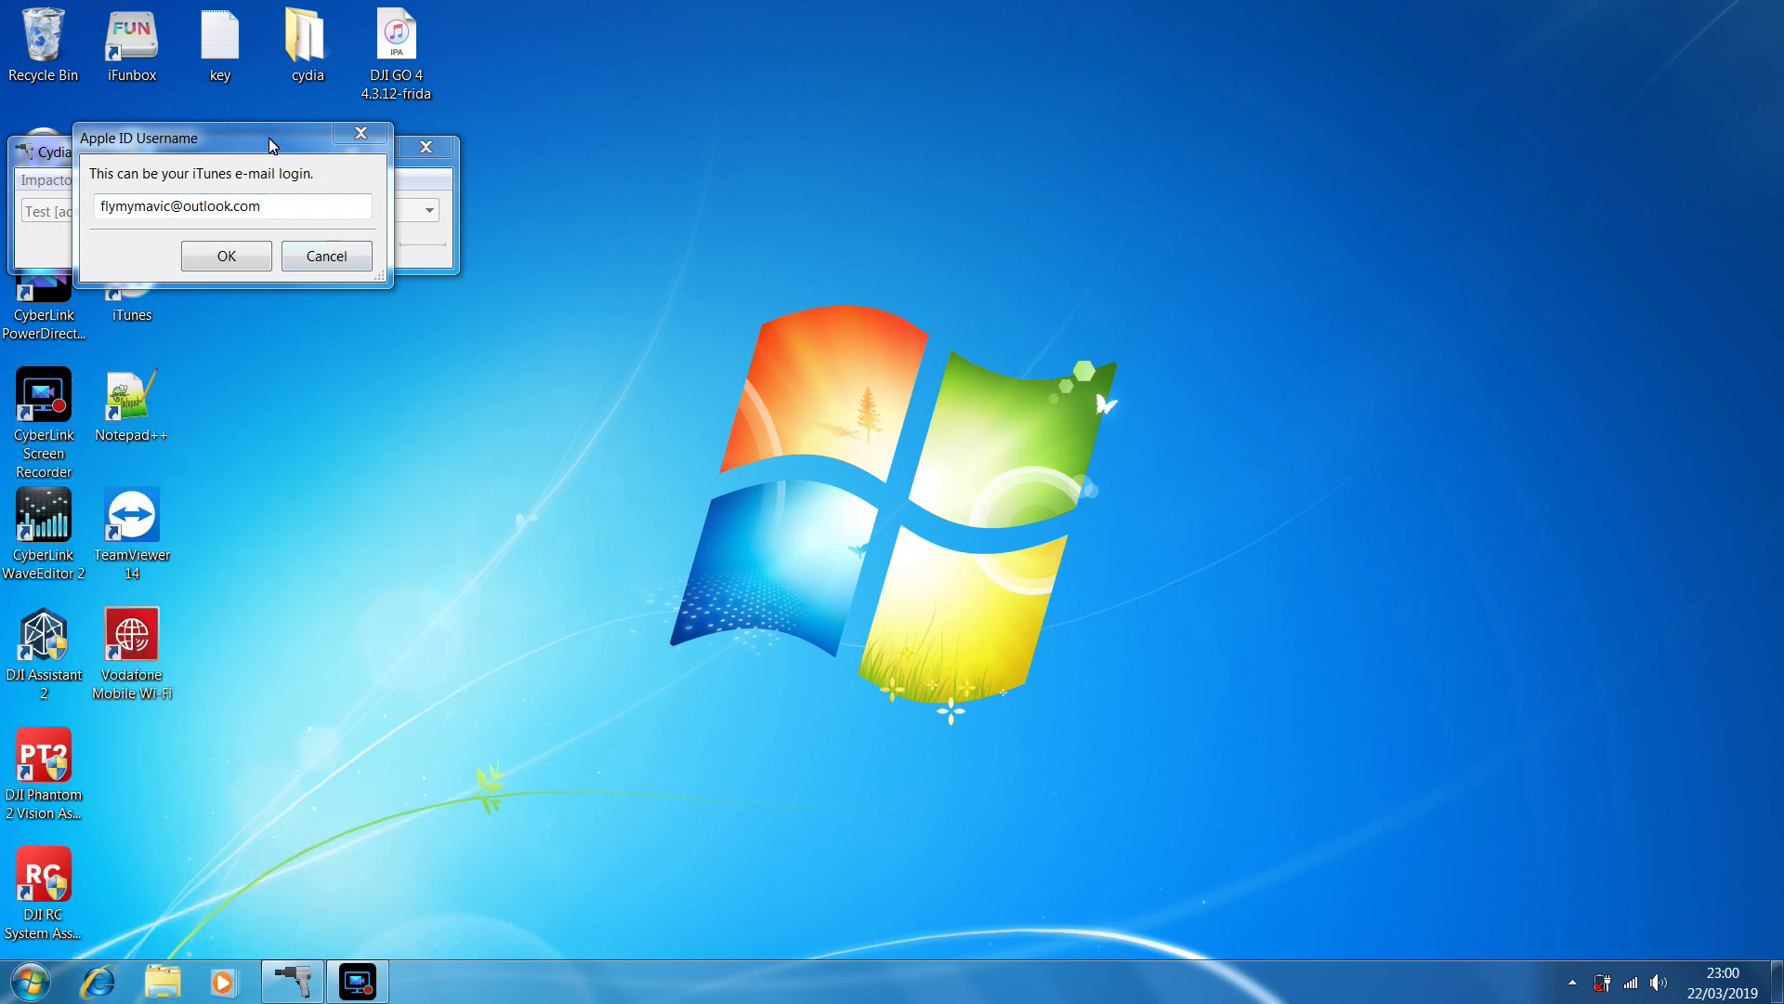
left_click(249, 258)
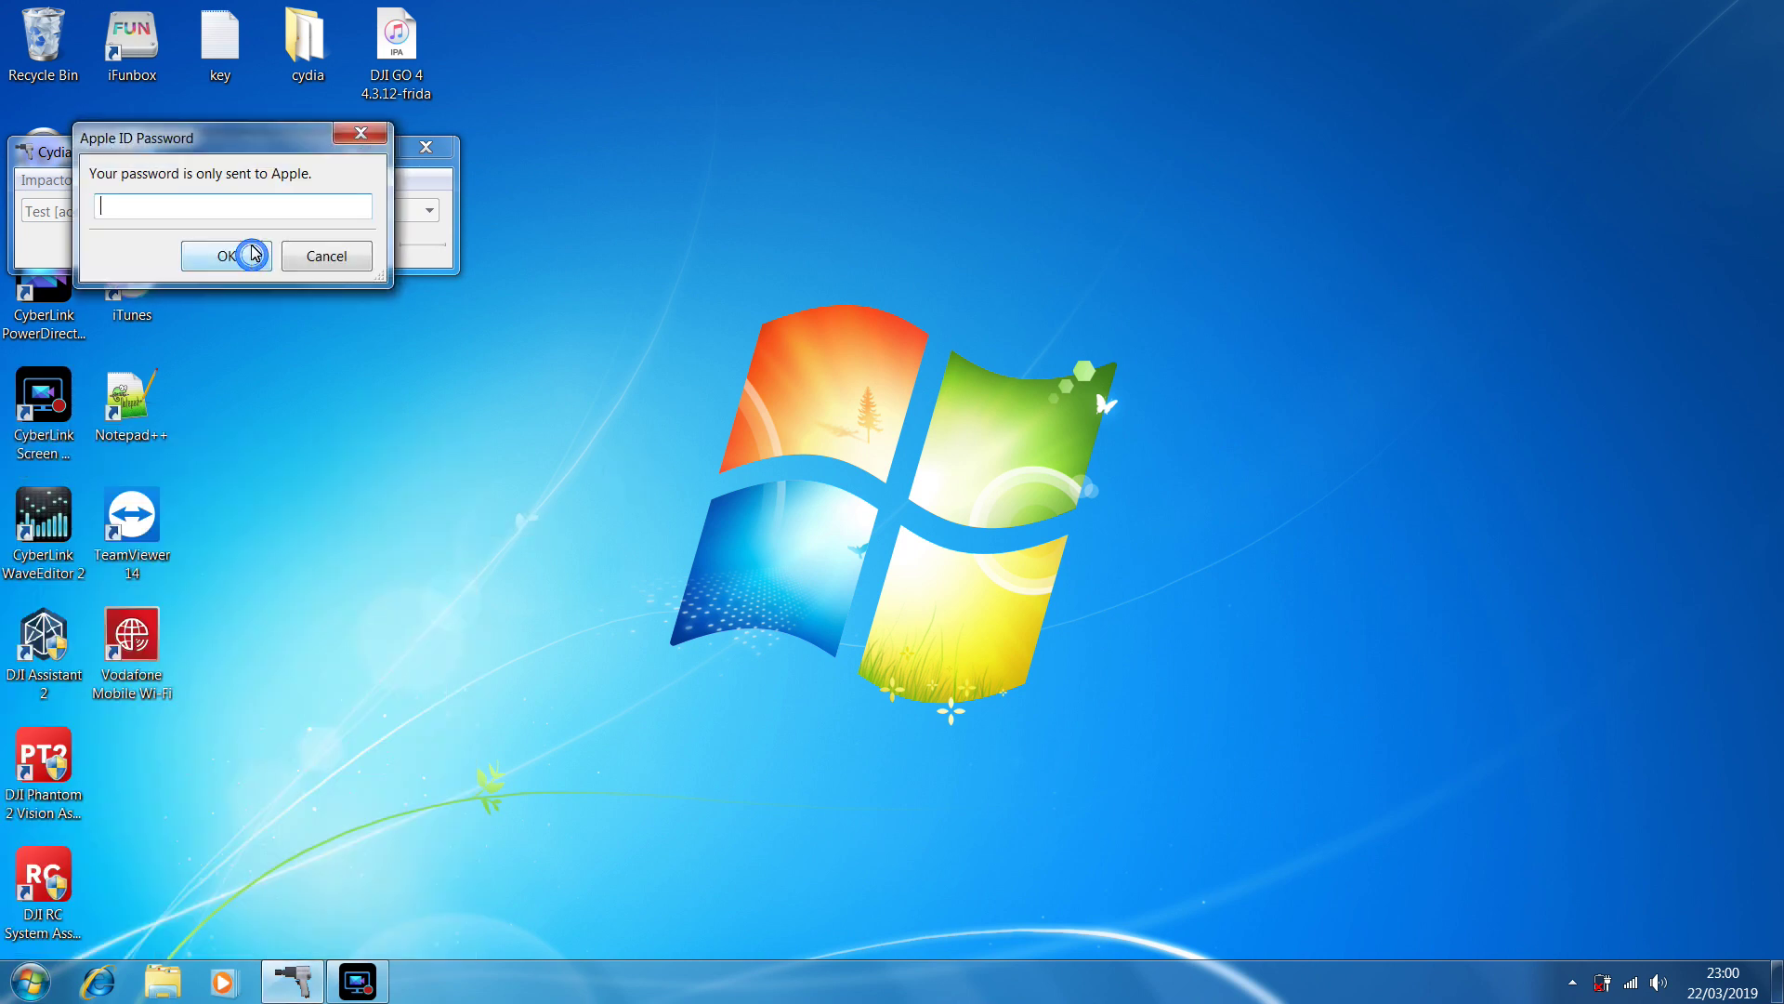
key("ctrl+v")
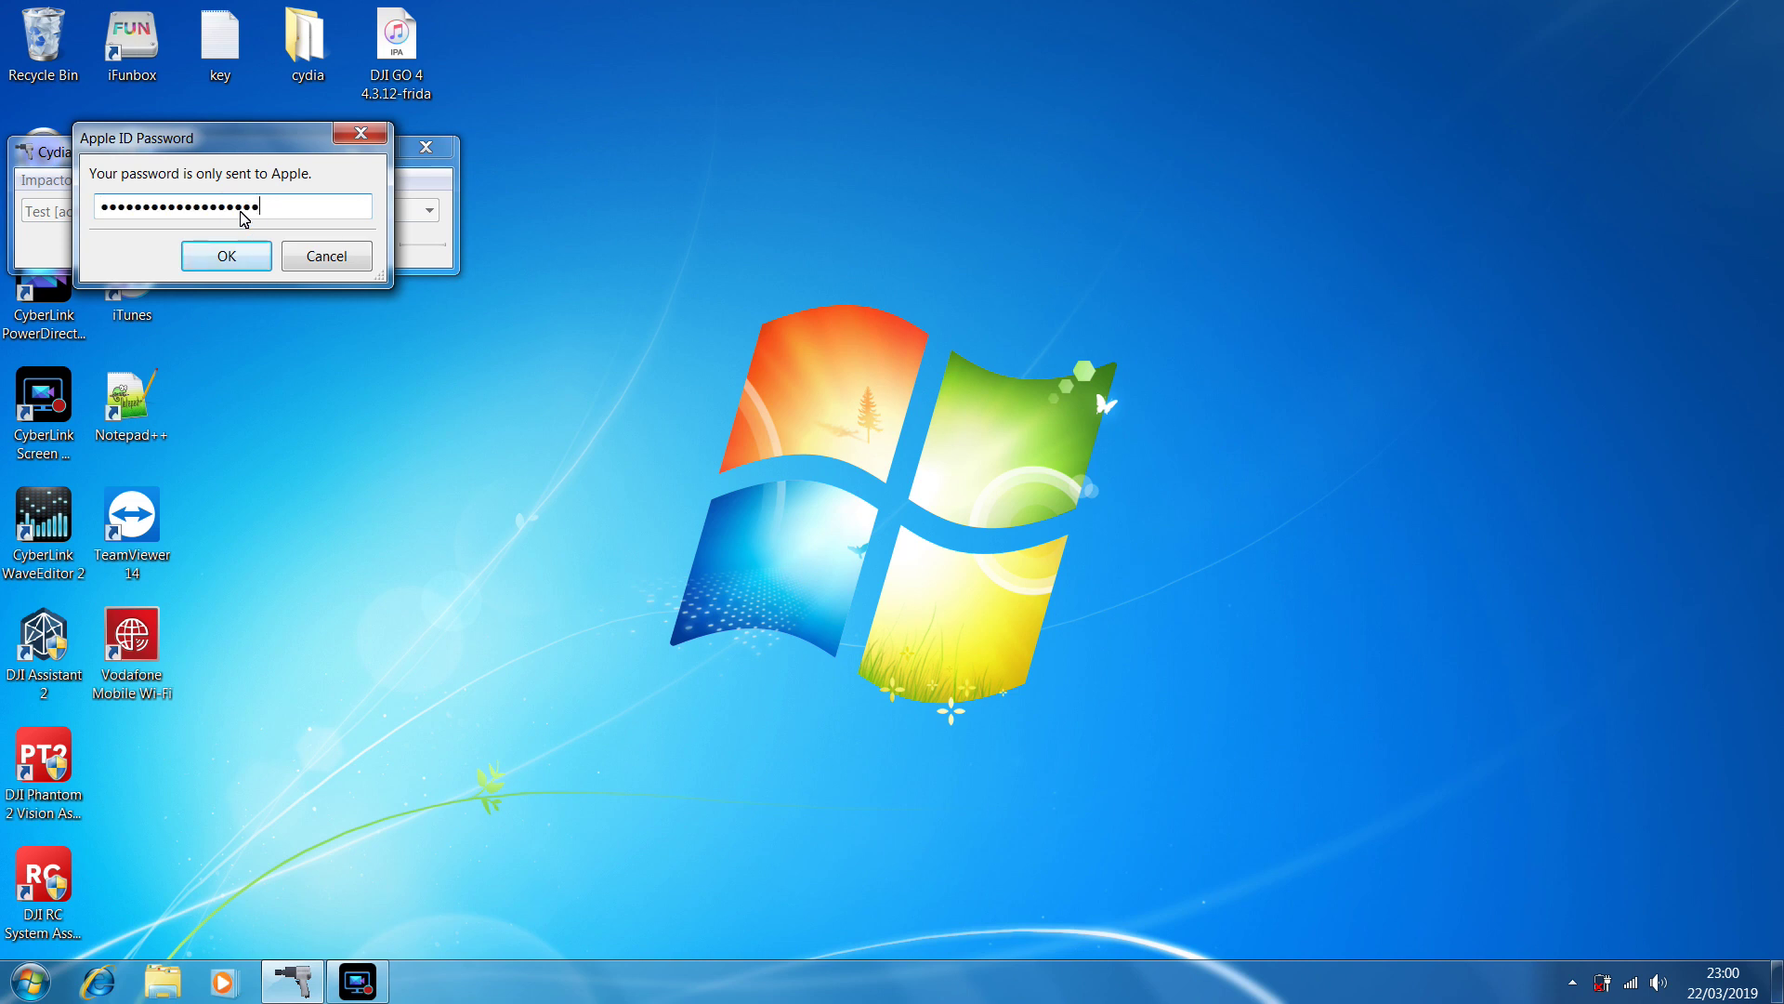
left_click(244, 260)
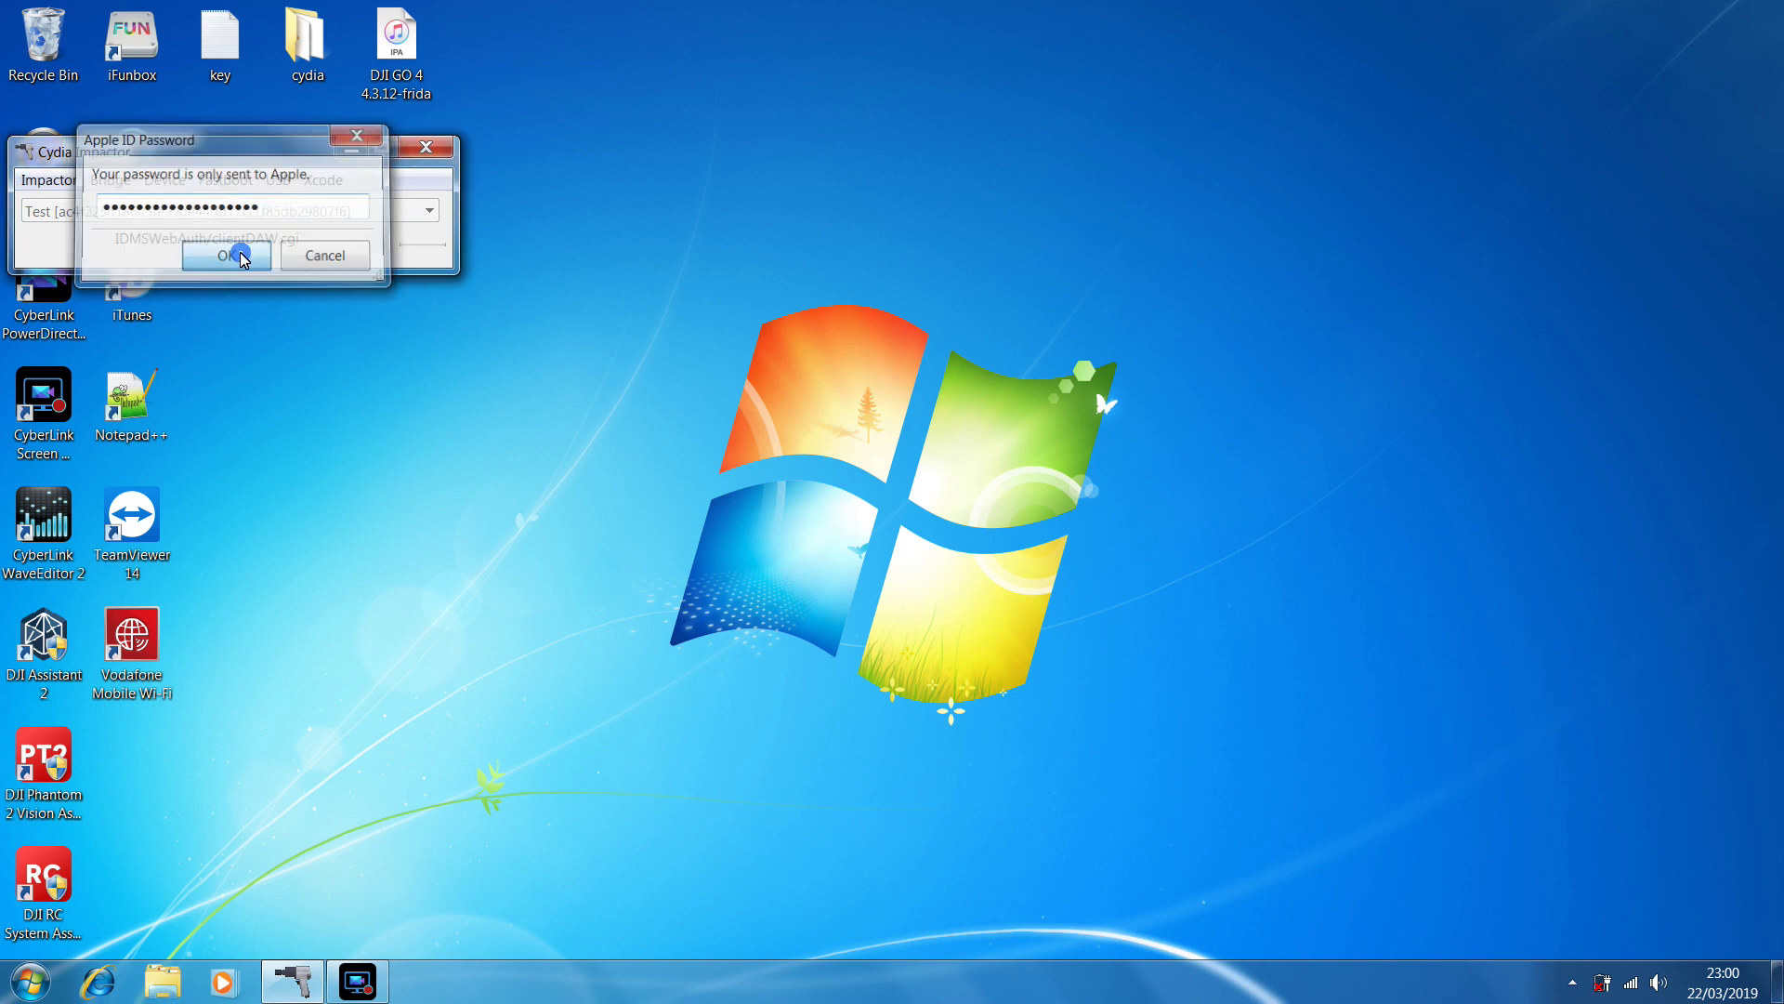